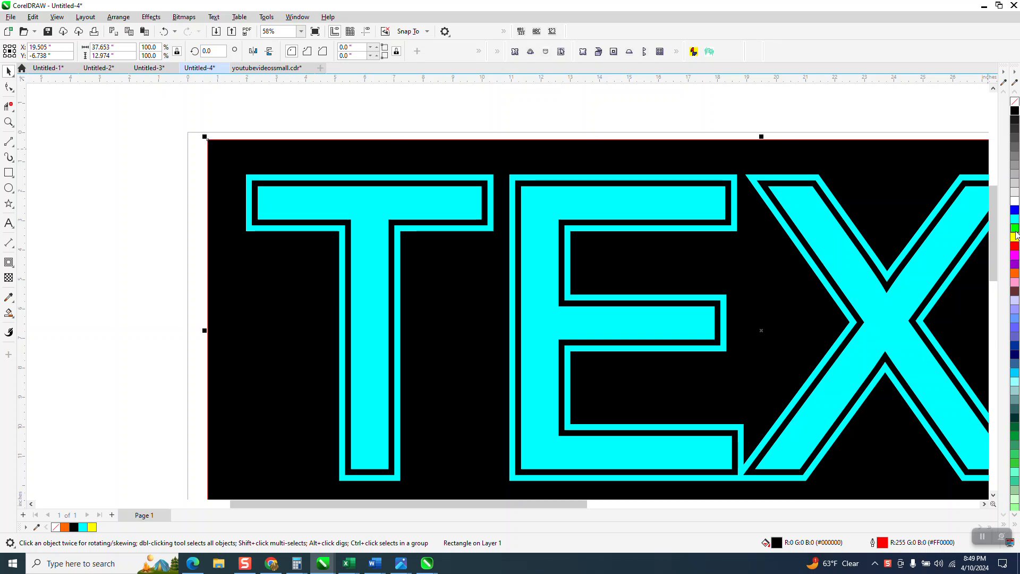
Step: Try a yellow fill on the rectangle behind the upper text and return it to black
{"action": "left_click", "coordinate": [1014, 238]}
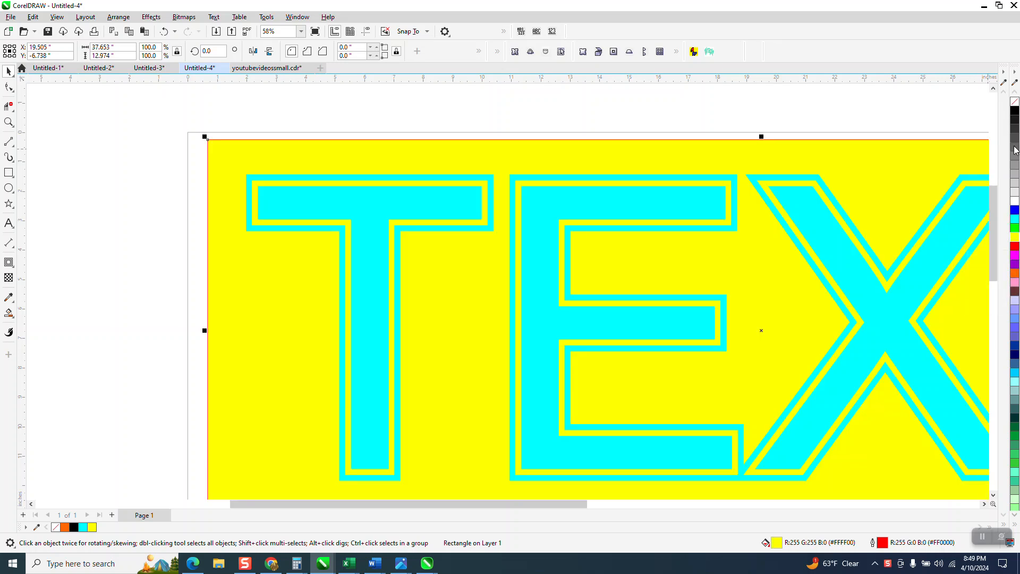
{"action": "left_click", "coordinate": [1015, 110]}
{"action": "scroll", "coordinate": [444, 356], "scroll_direction": "down", "scroll_amount": 4}
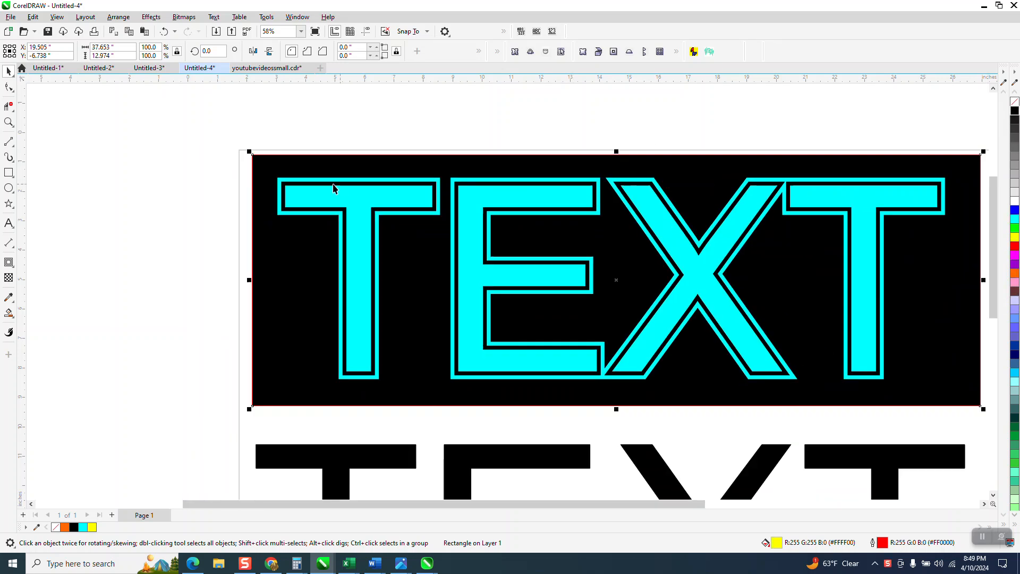
Step: Remove the fill from the lower TEXT object so only its letter outlines remain
{"action": "left_click", "coordinate": [8, 122]}
{"action": "left_click_drag", "start_coordinate": [251, 291], "coordinate": [781, 486]}
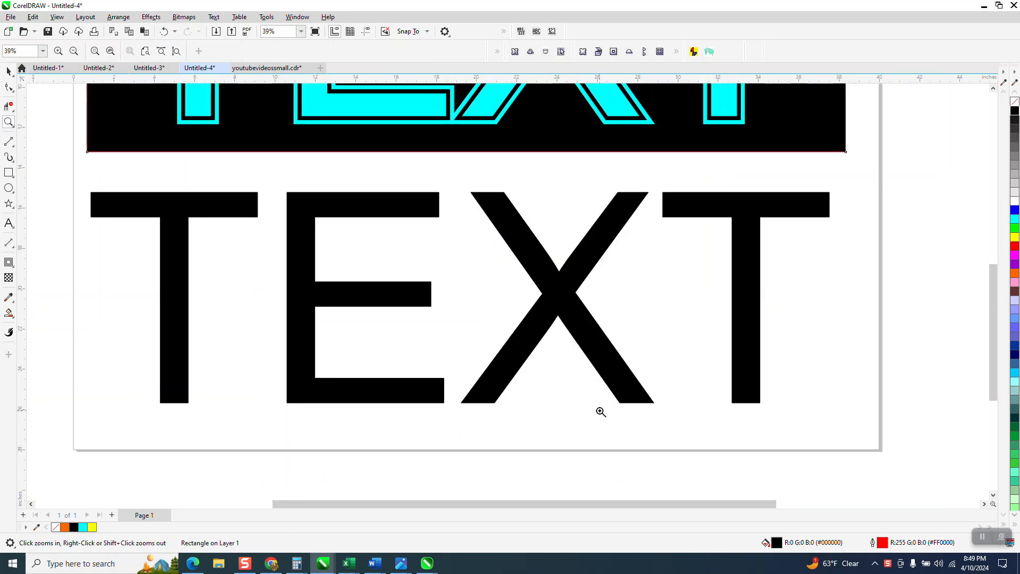
{"action": "left_click", "coordinate": [8, 72]}
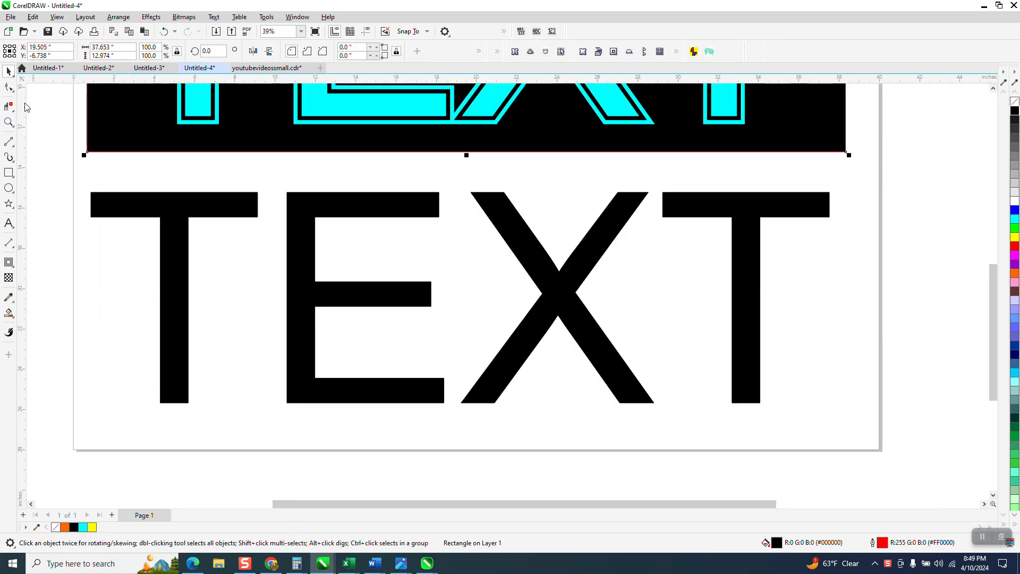
{"action": "left_click", "coordinate": [202, 204]}
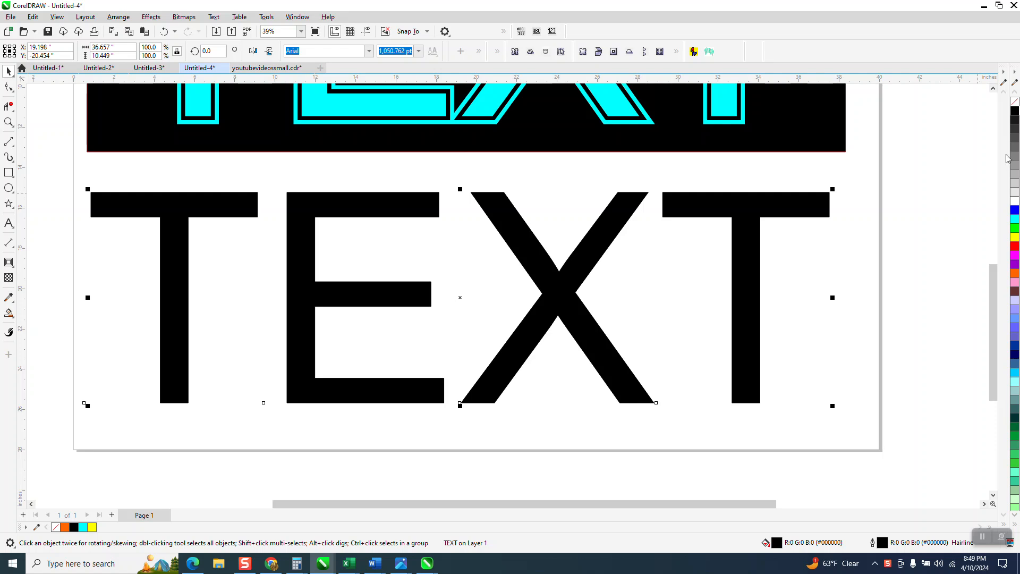
{"action": "left_click", "coordinate": [1015, 104]}
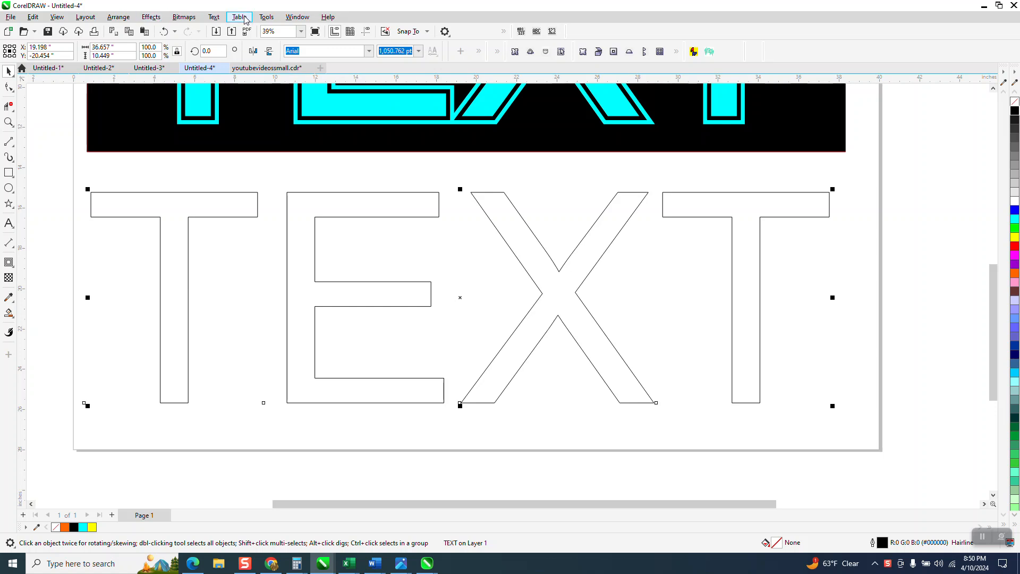
Step: Try a two-step outside contour with a 0.2" offset and mitered corners on the lower text
{"action": "left_click", "coordinate": [154, 20]}
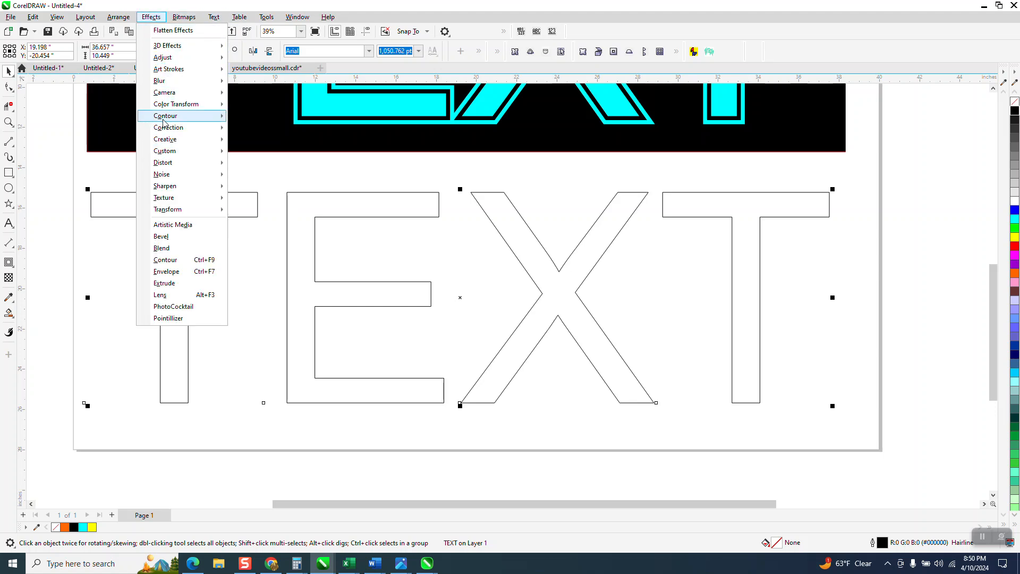
{"action": "mouse_move", "coordinate": [166, 120]}
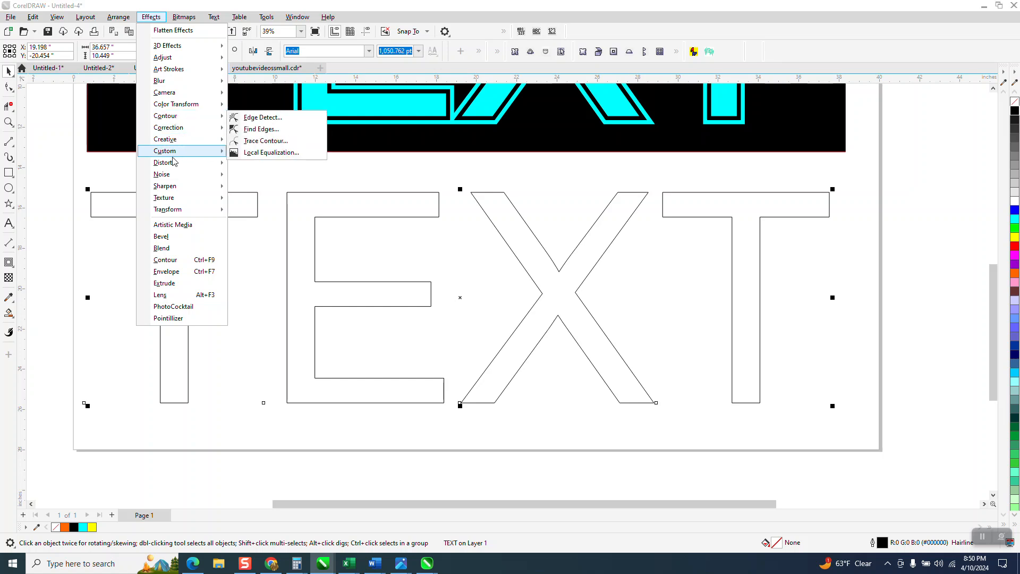
{"action": "left_click", "coordinate": [174, 260]}
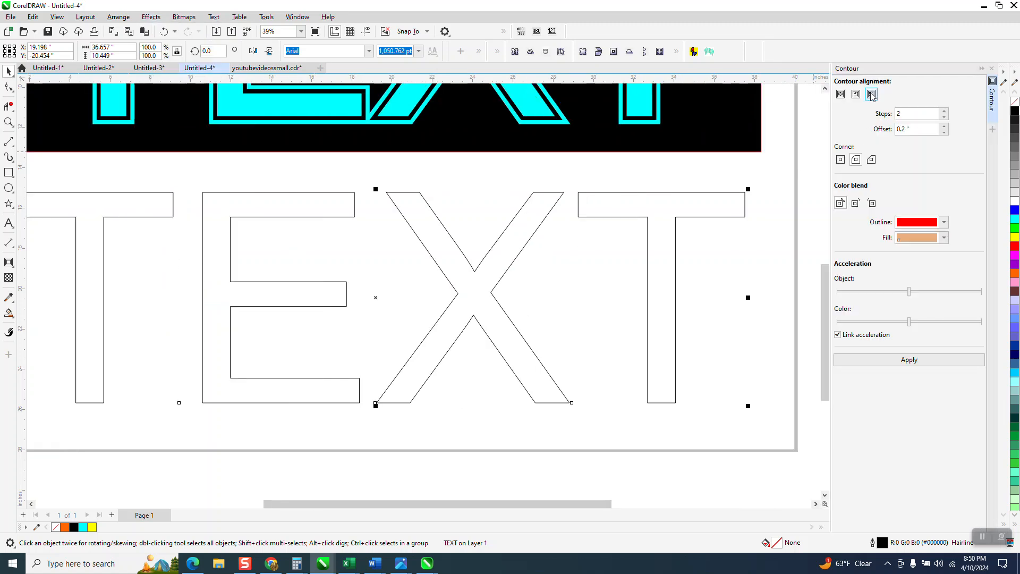
{"action": "left_click", "coordinate": [843, 162]}
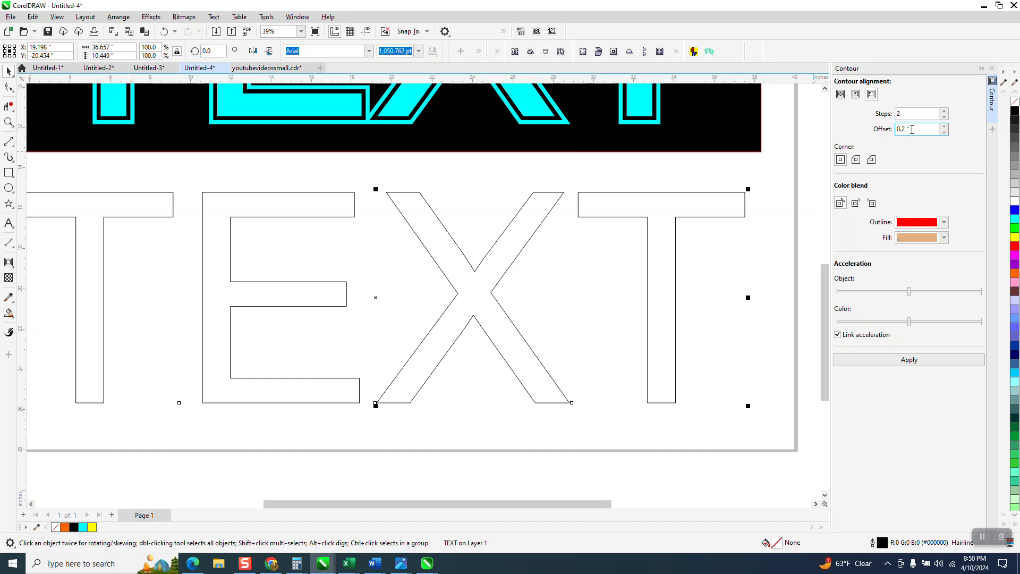
{"action": "left_click", "coordinate": [909, 360]}
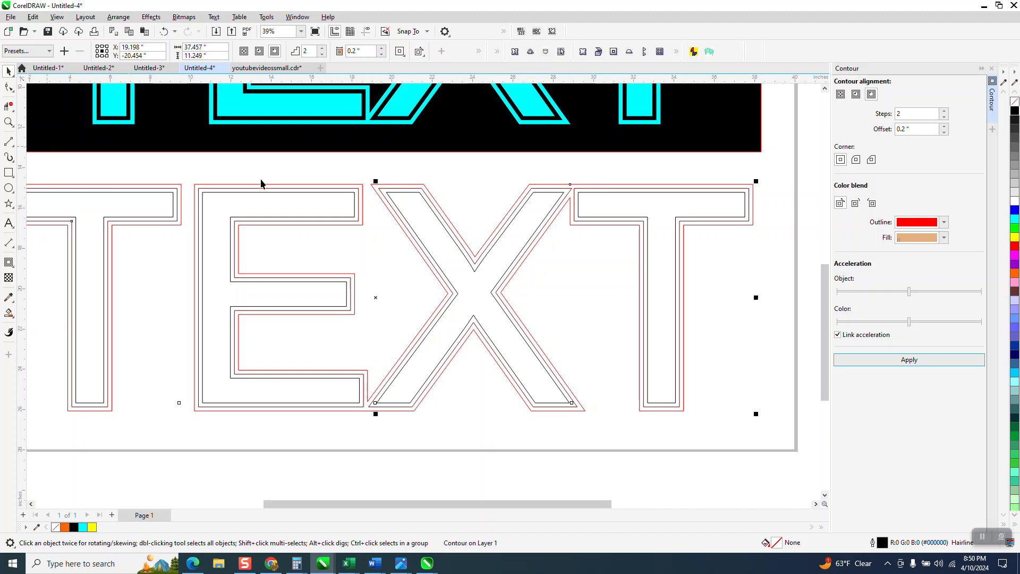
{"action": "scroll", "coordinate": [542, 240], "scroll_direction": "down", "scroll_amount": 1}
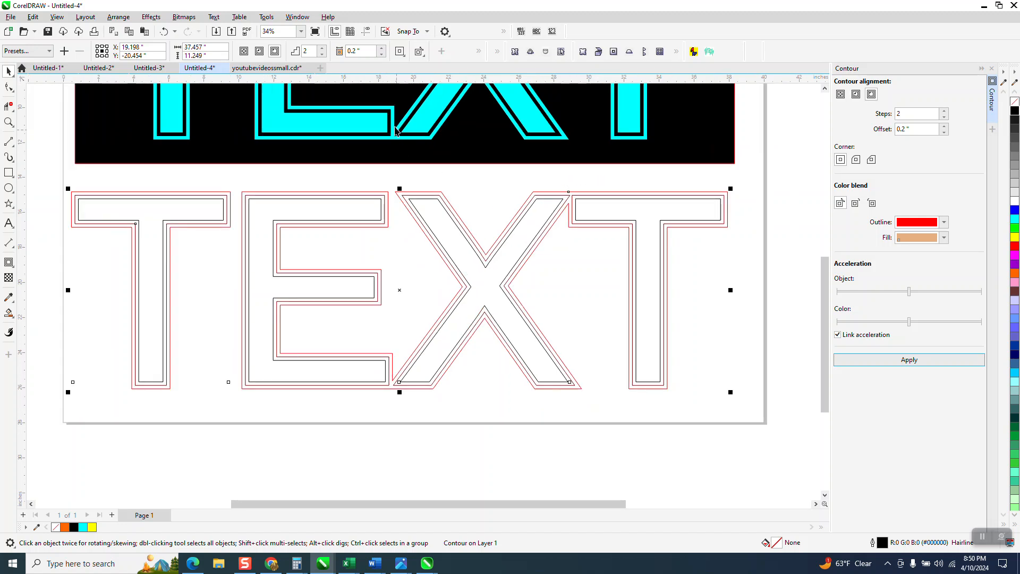
{"action": "left_click", "coordinate": [165, 30]}
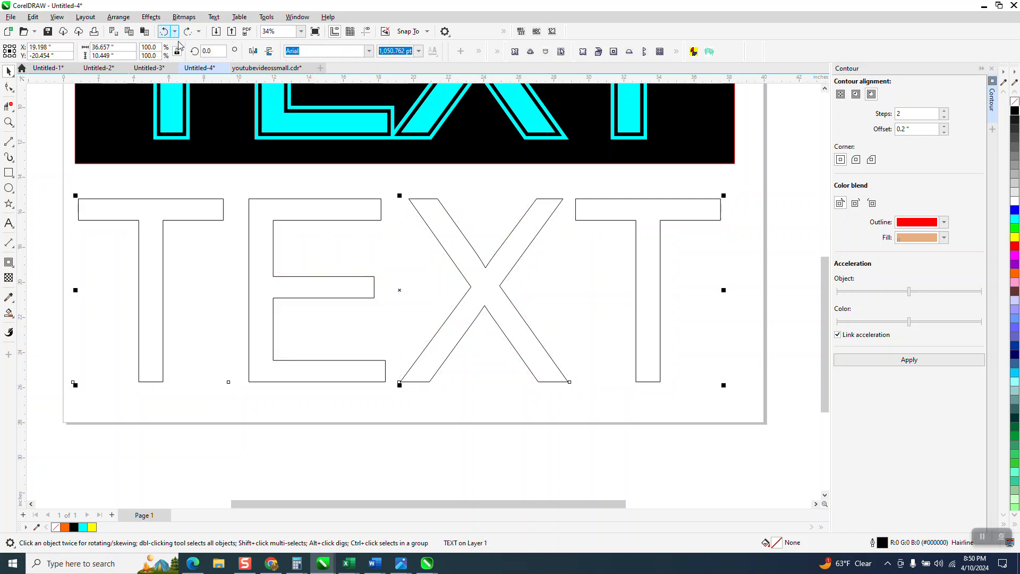
{"action": "left_click", "coordinate": [993, 70]}
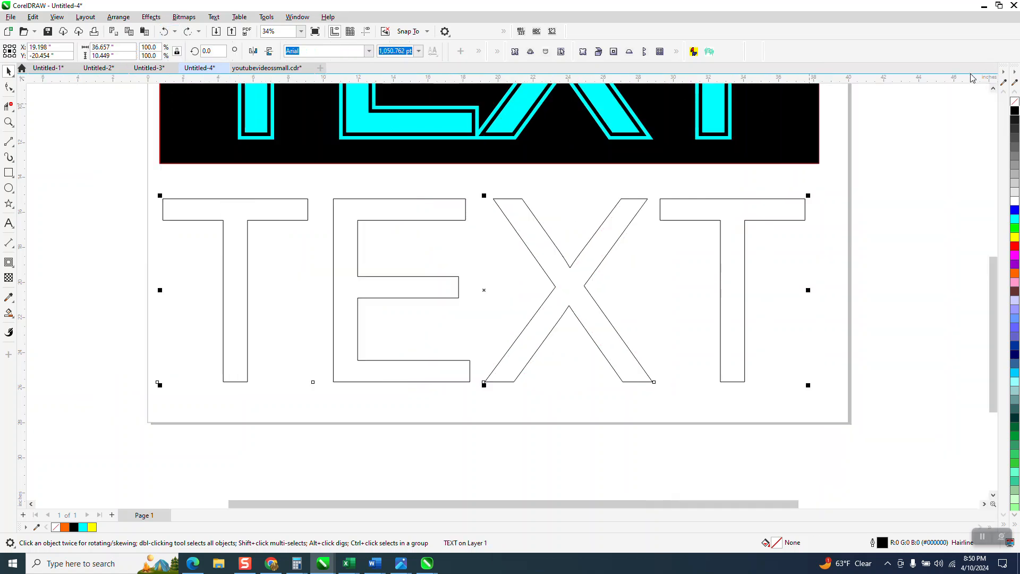
{"action": "left_click", "coordinate": [297, 16]}
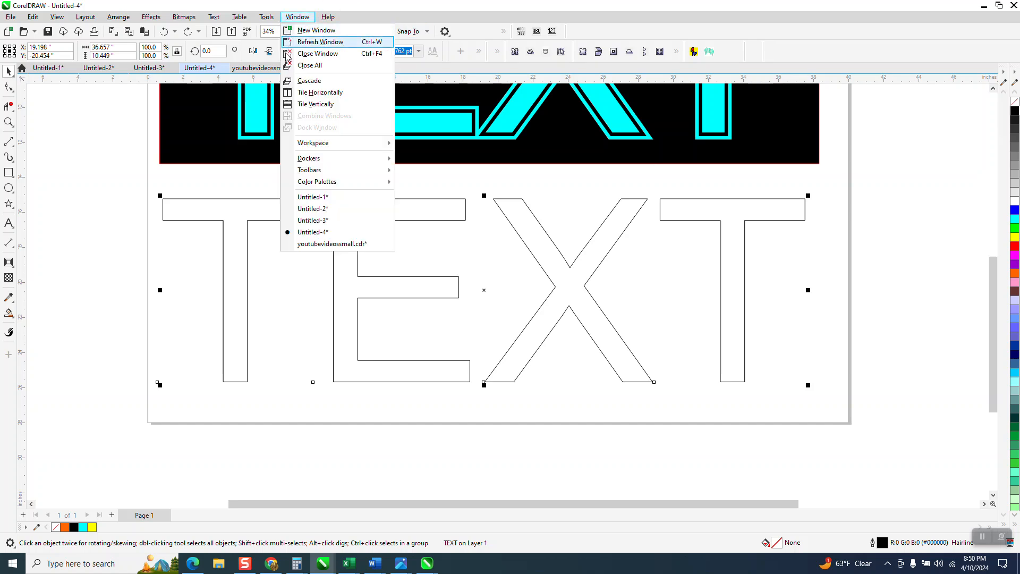
{"action": "mouse_move", "coordinate": [302, 158]}
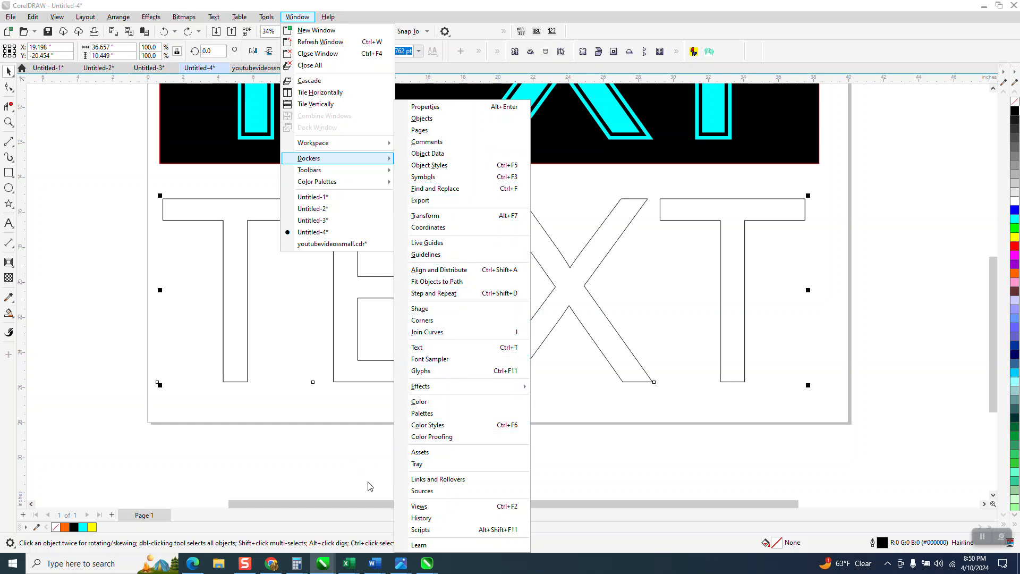
{"action": "key", "text": "Escape"}
{"action": "left_click", "coordinate": [266, 232]}
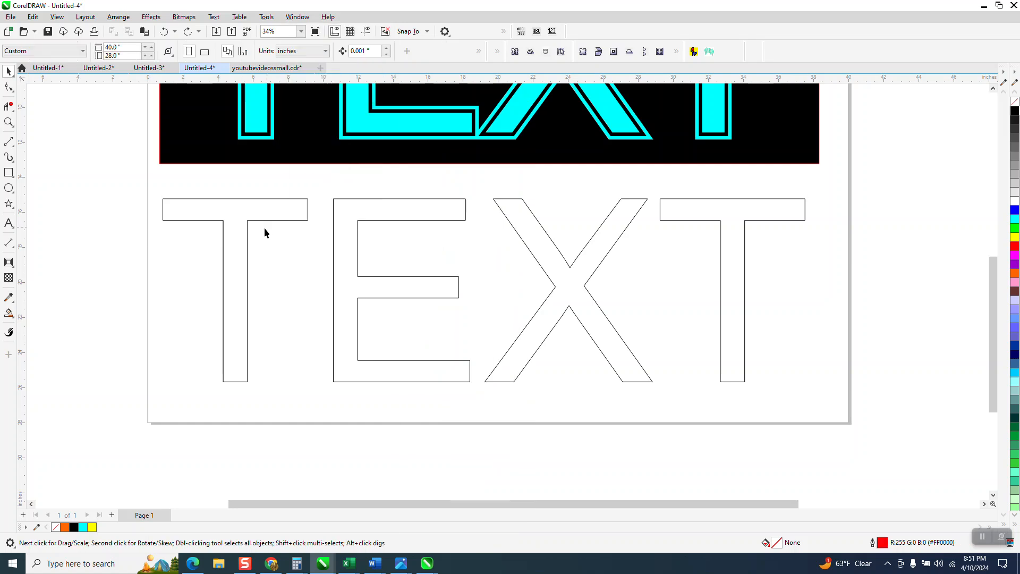
Step: Add a two-step outward contour to the lower text with the Contour tool, with an offset of about 0.14"
{"action": "left_click", "coordinate": [237, 219]}
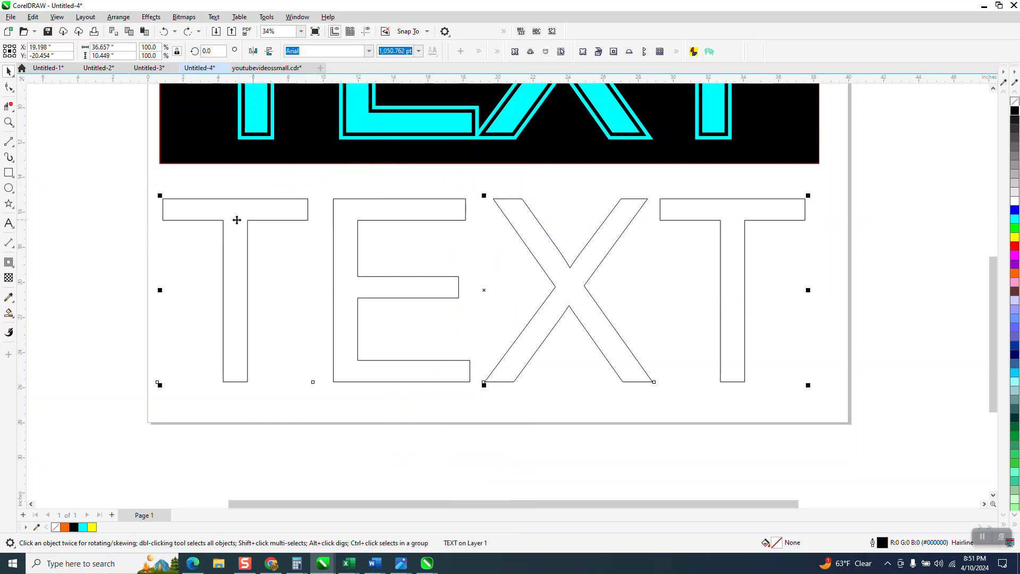
{"action": "left_click", "coordinate": [11, 264]}
{"action": "left_click", "coordinate": [40, 263]}
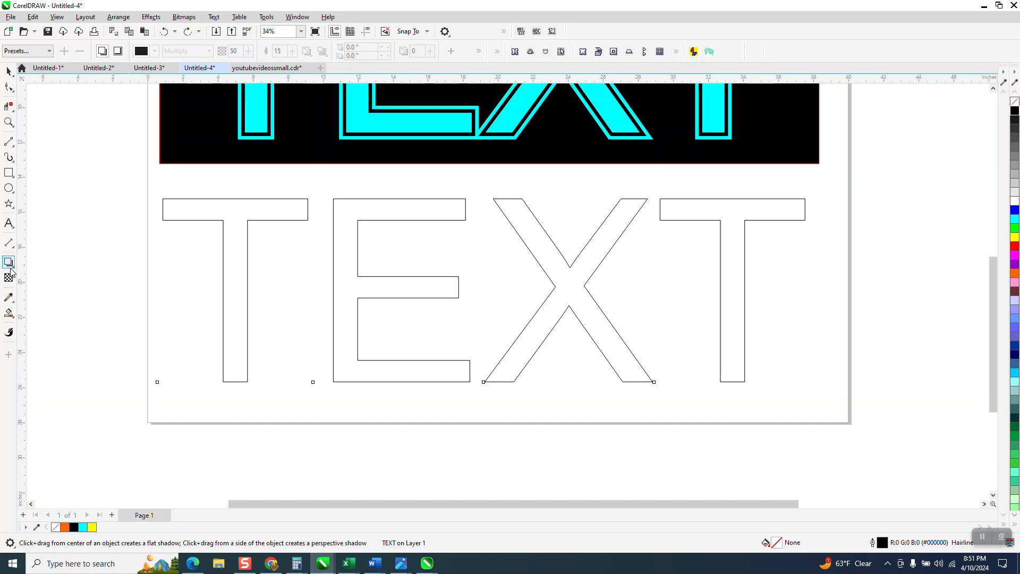
{"action": "left_click", "coordinate": [13, 267]}
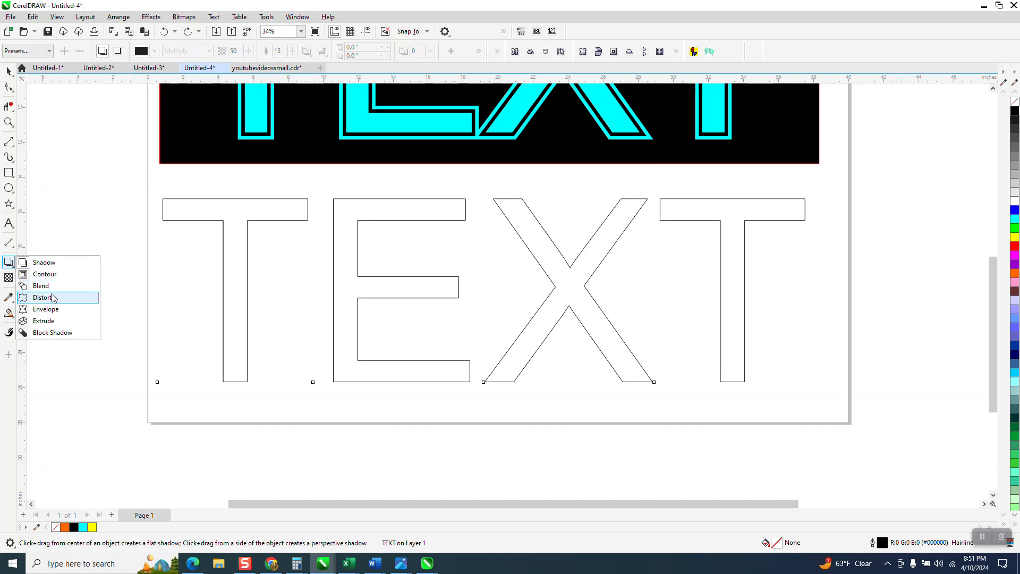
{"action": "left_click", "coordinate": [49, 274]}
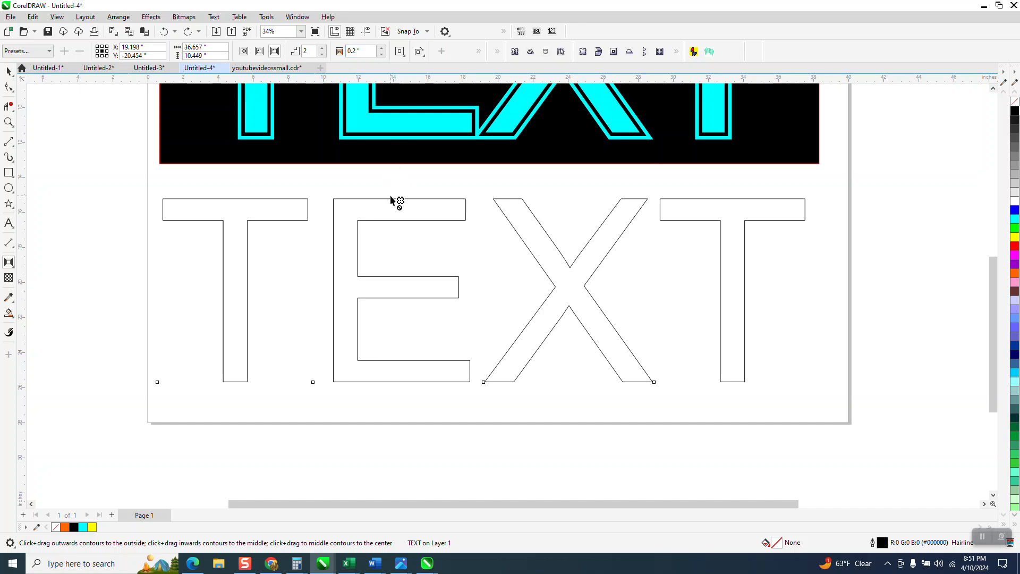
{"action": "left_click_drag", "start_coordinate": [392, 197], "coordinate": [393, 196]}
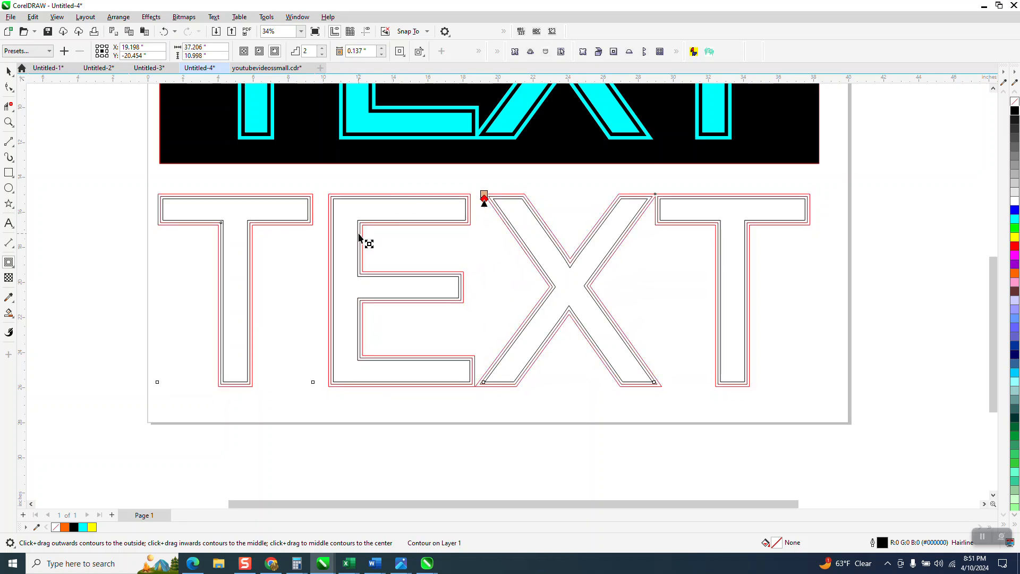
Step: Fill the inside of all four letters of the lower text with orange using Smart Fill
{"action": "left_click", "coordinate": [9, 121]}
{"action": "left_click_drag", "start_coordinate": [132, 183], "coordinate": [915, 427]}
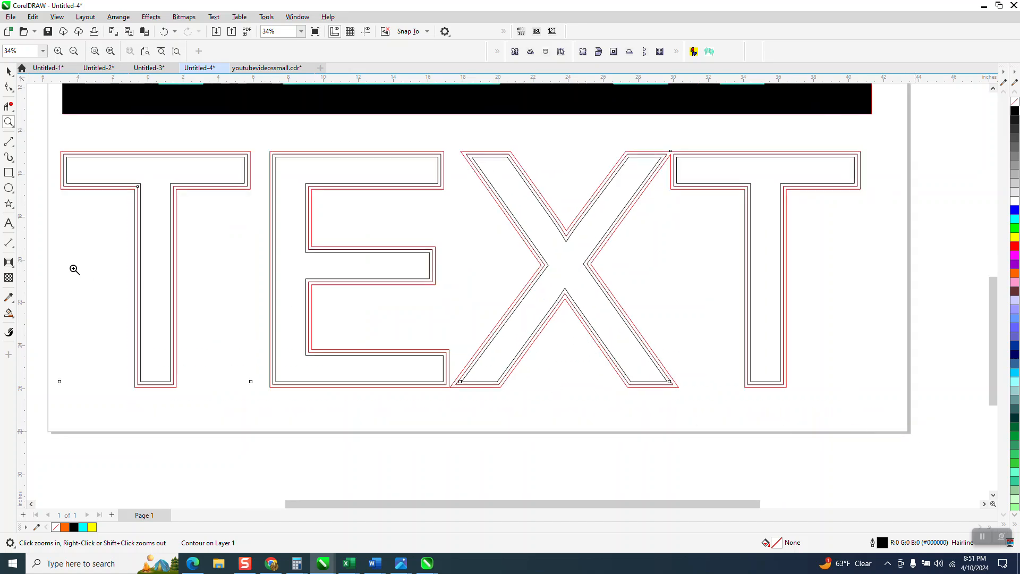
{"action": "left_click", "coordinate": [9, 315]}
{"action": "left_click", "coordinate": [121, 52]}
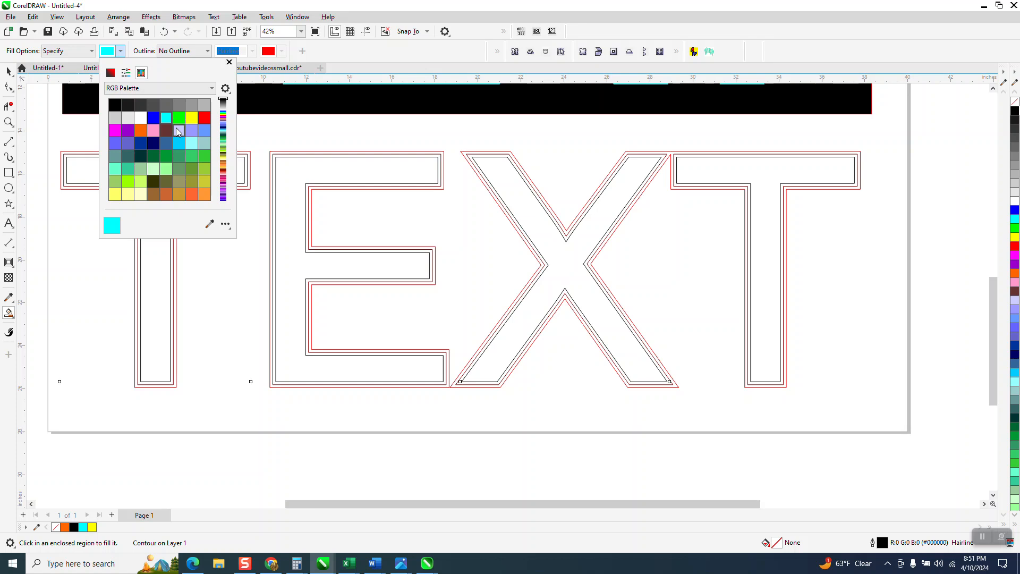
{"action": "left_click", "coordinate": [141, 131]}
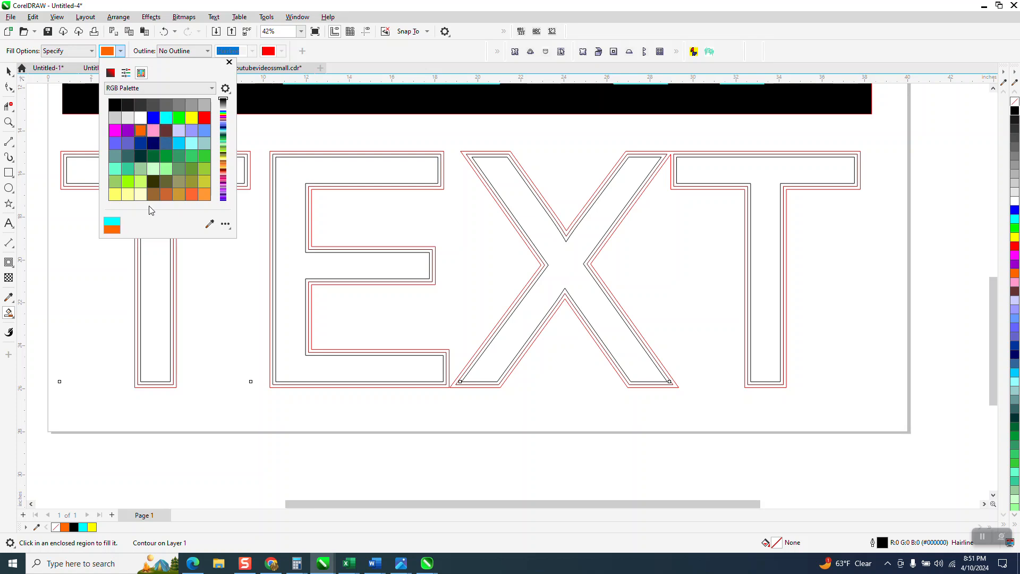
{"action": "left_click", "coordinate": [157, 257]}
{"action": "left_click", "coordinate": [295, 165]}
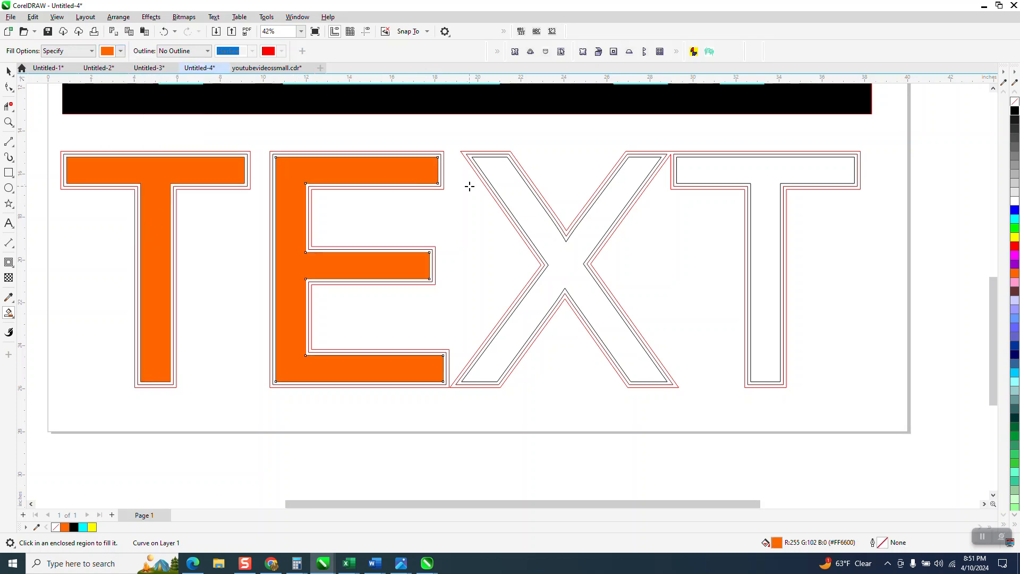
{"action": "left_click", "coordinate": [499, 187]}
{"action": "left_click", "coordinate": [701, 164]}
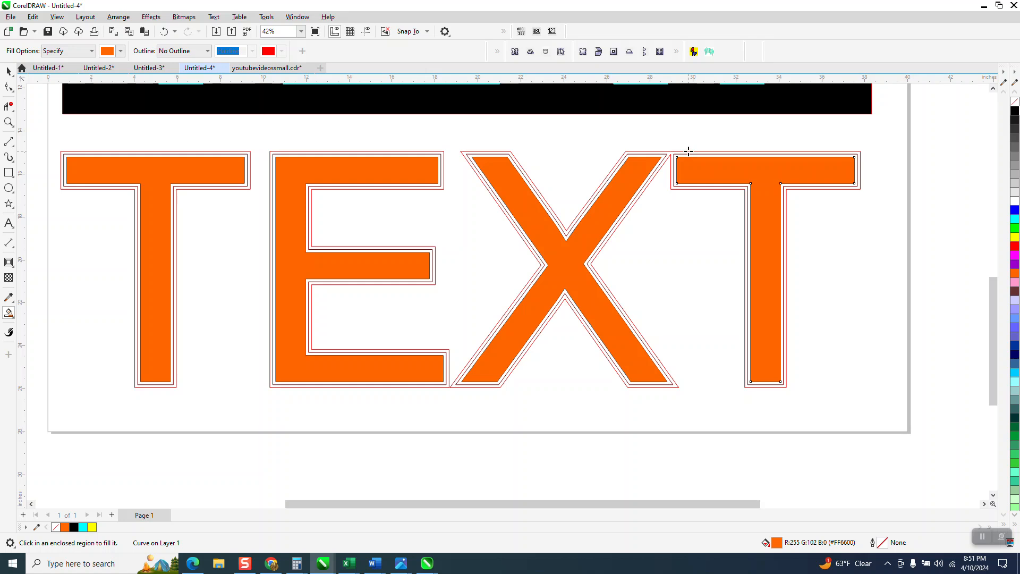
Step: Fill the outer contour band around every letter of the lower text with orange, leaving the inner band empty
{"action": "left_click", "coordinate": [689, 151]}
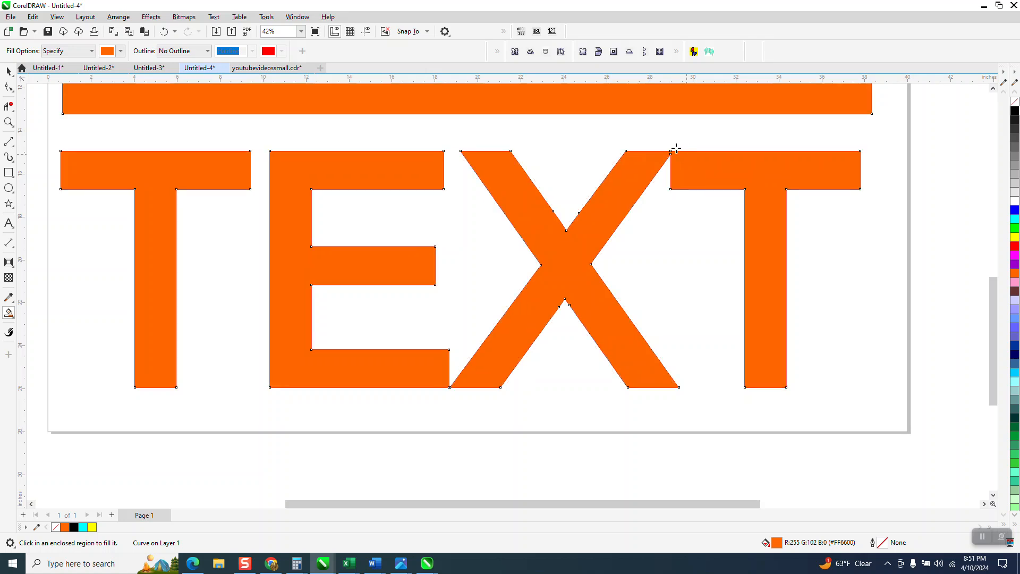
{"action": "left_click", "coordinate": [164, 31]}
{"action": "left_click", "coordinate": [670, 152]}
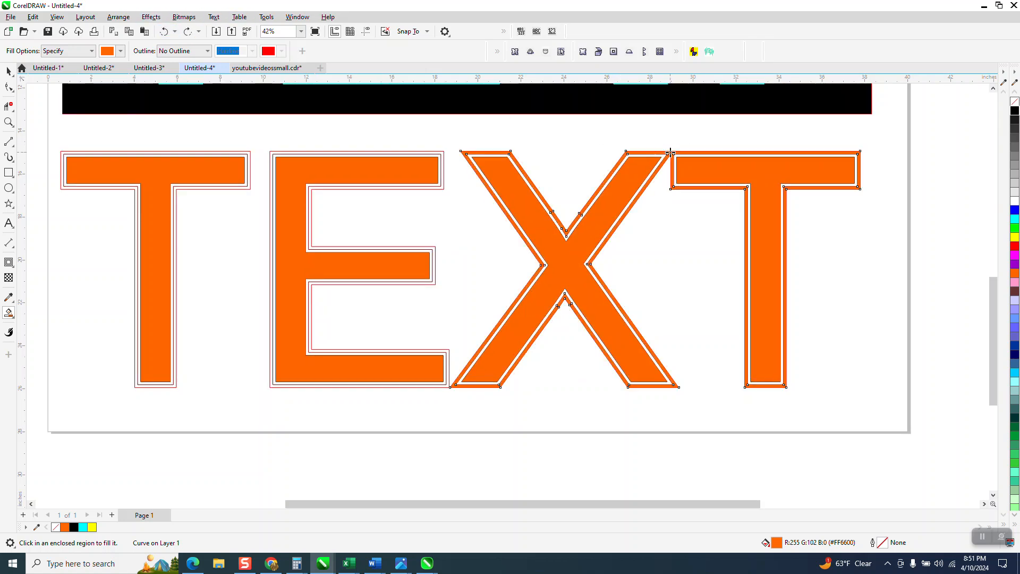
{"action": "left_click", "coordinate": [431, 154]}
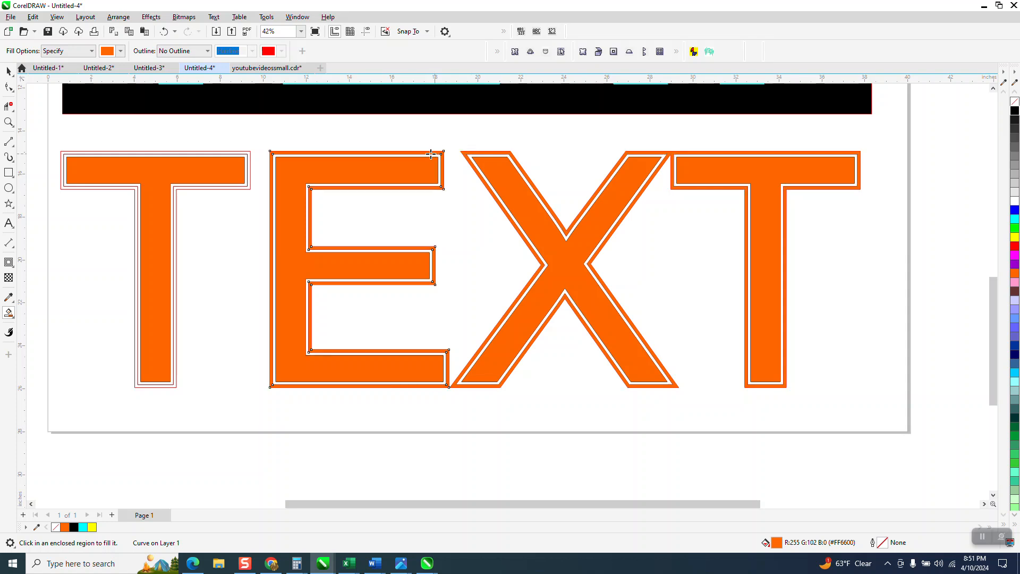
{"action": "left_click", "coordinate": [244, 152]}
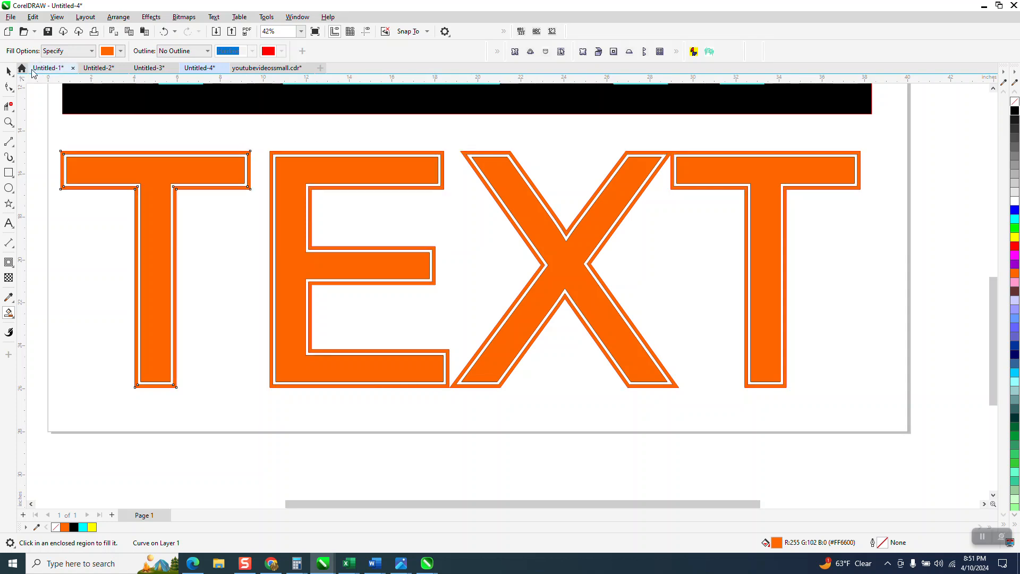
Step: Remove the outline colour from all objects that make up the lower text
{"action": "left_click", "coordinate": [8, 71]}
{"action": "left_click_drag", "start_coordinate": [46, 120], "coordinate": [926, 433]}
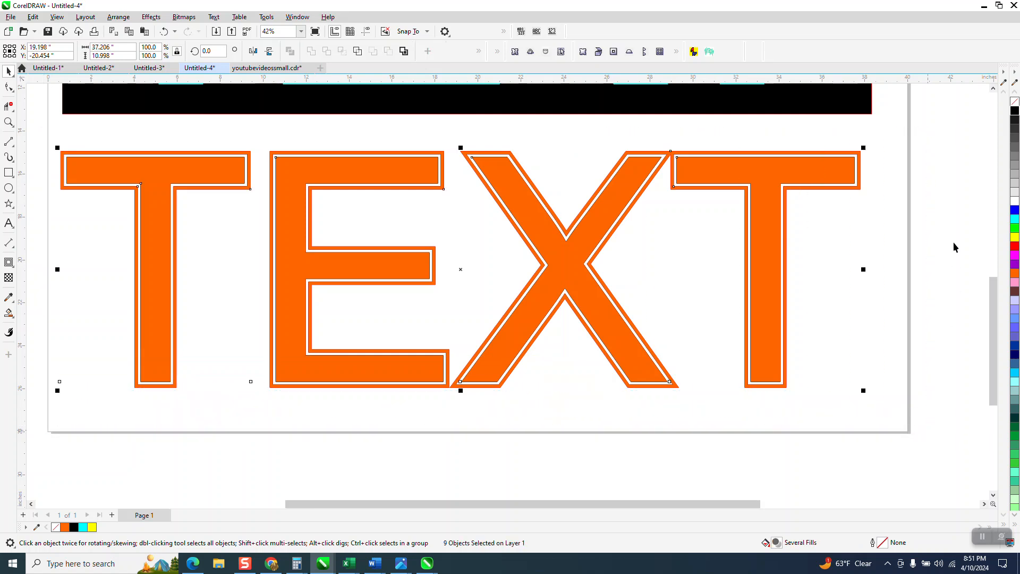
{"action": "right_click", "coordinate": [1015, 104]}
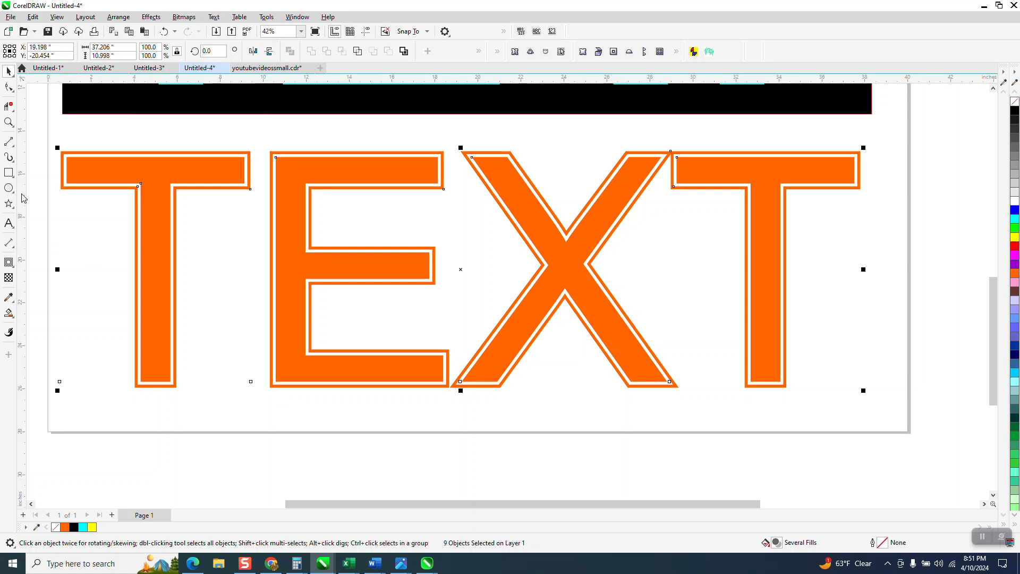
Step: Draw a rectangle about 38.6 by 13.2 inches around the lower text and fill it blue
{"action": "left_click", "coordinate": [9, 172]}
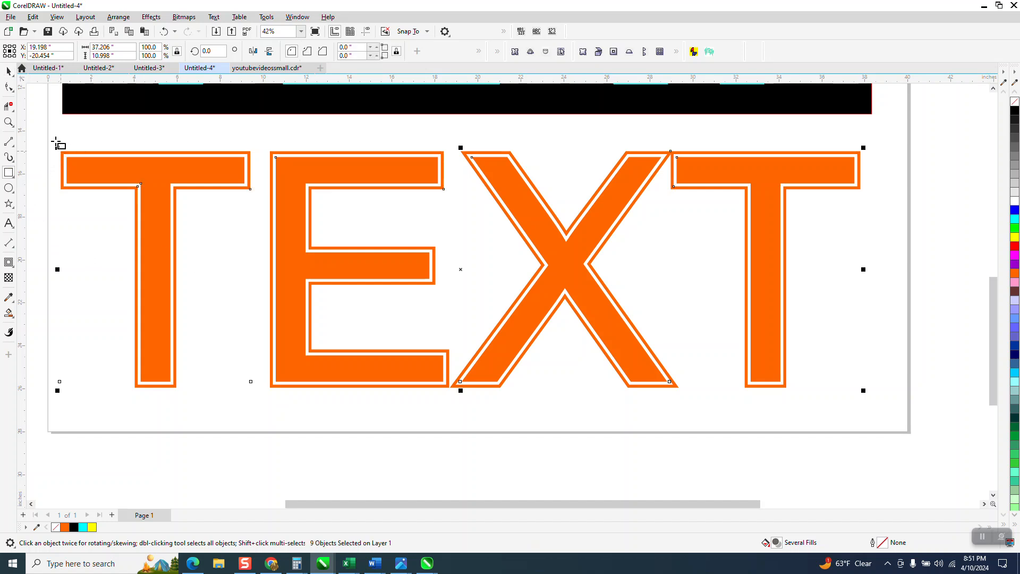
{"action": "left_click_drag", "start_coordinate": [52, 134], "coordinate": [881, 419]}
{"action": "left_click", "coordinate": [1014, 210]}
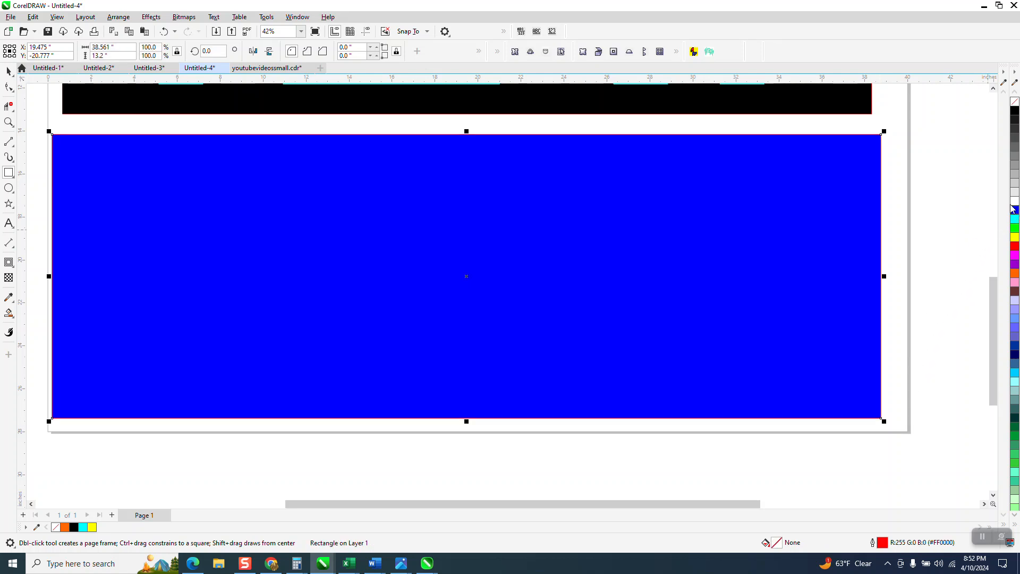
Step: Send the blue rectangle to the back of the page, behind the orange text
{"action": "left_click", "coordinate": [118, 17]}
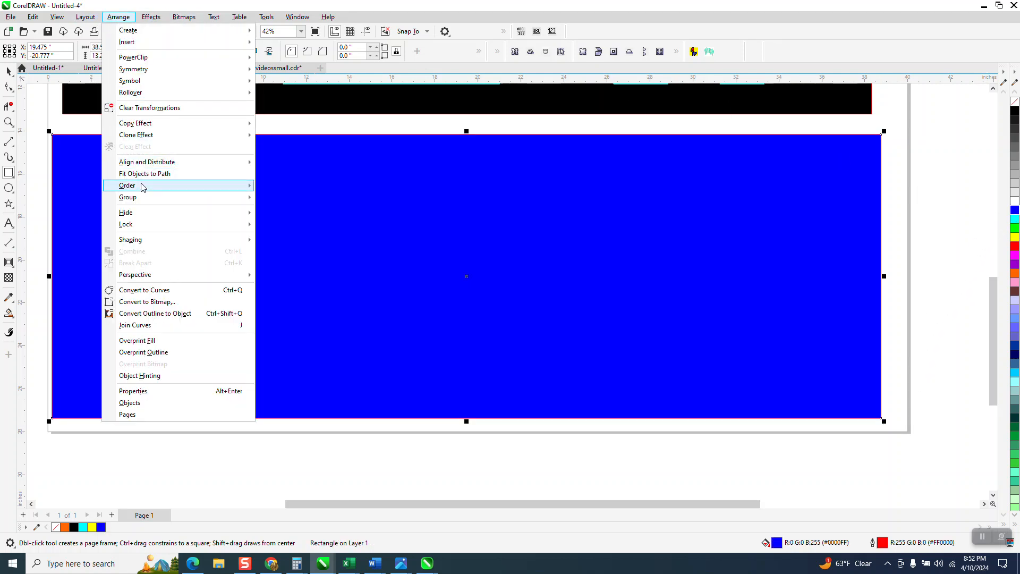
{"action": "mouse_move", "coordinate": [143, 188]}
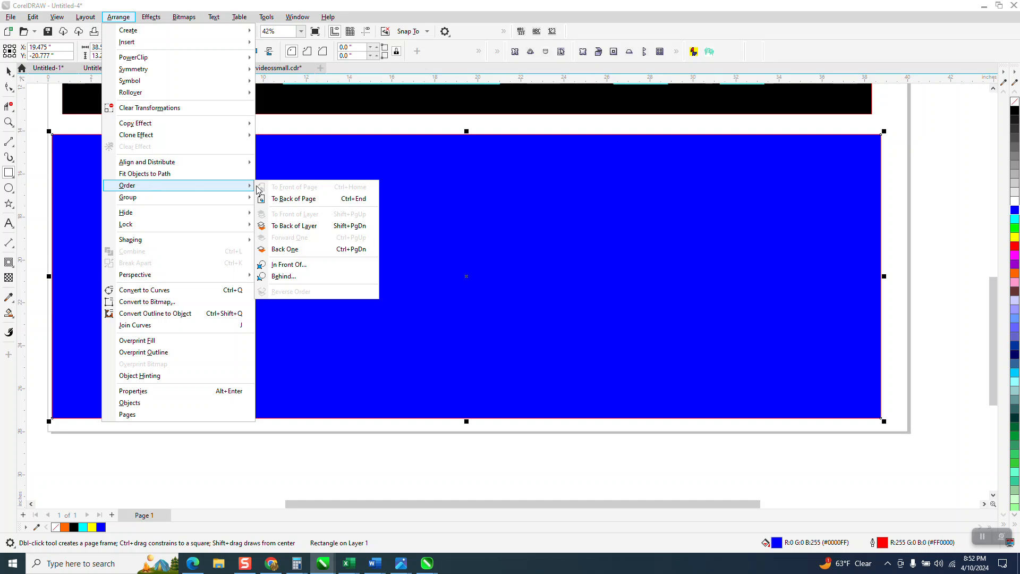
{"action": "left_click", "coordinate": [293, 199]}
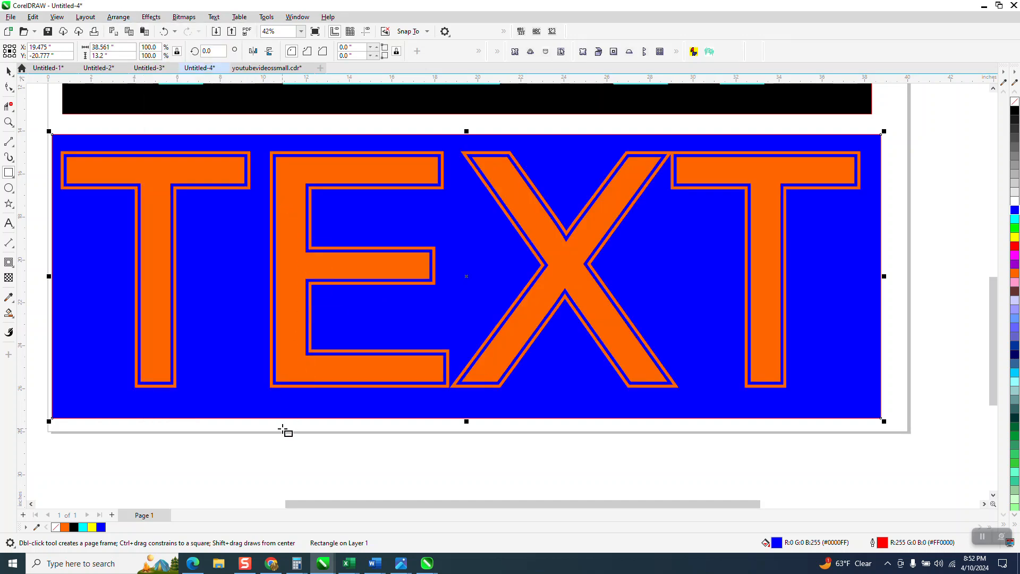
Step: Try a yellow fill on the rectangle behind the orange text and change it to black
{"action": "left_click", "coordinate": [8, 70]}
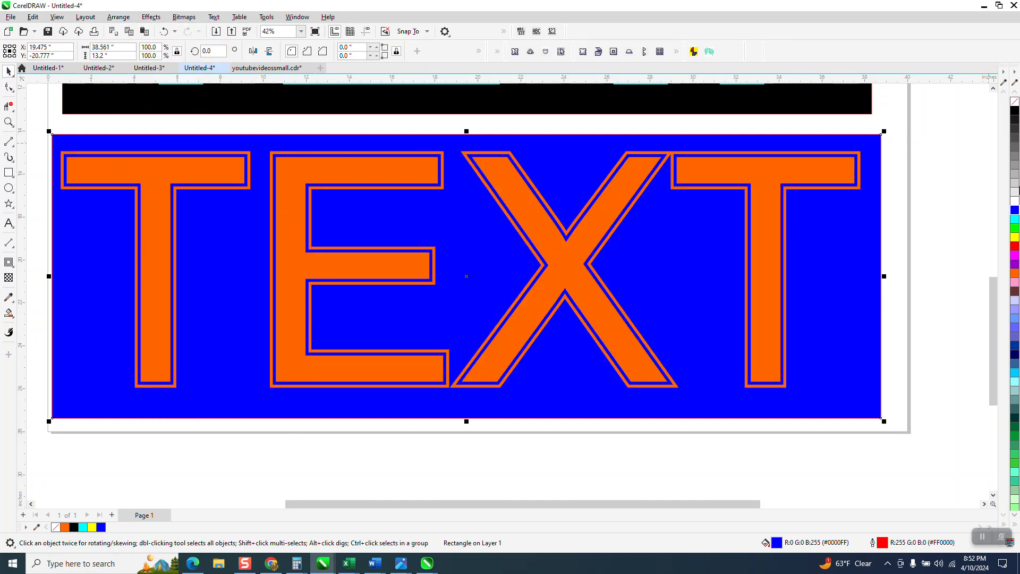
{"action": "left_click", "coordinate": [1015, 237]}
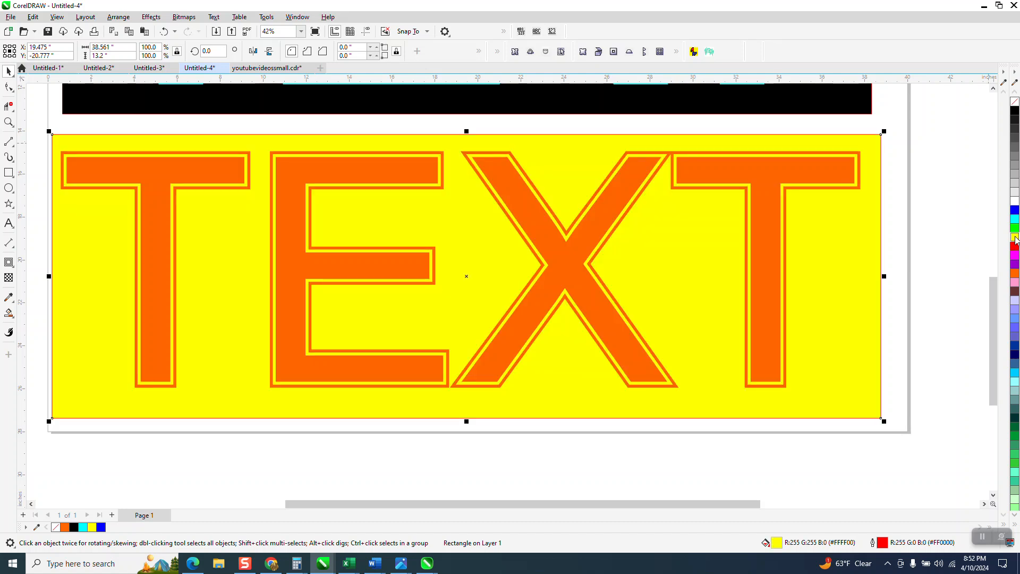
{"action": "left_click", "coordinate": [1015, 111]}
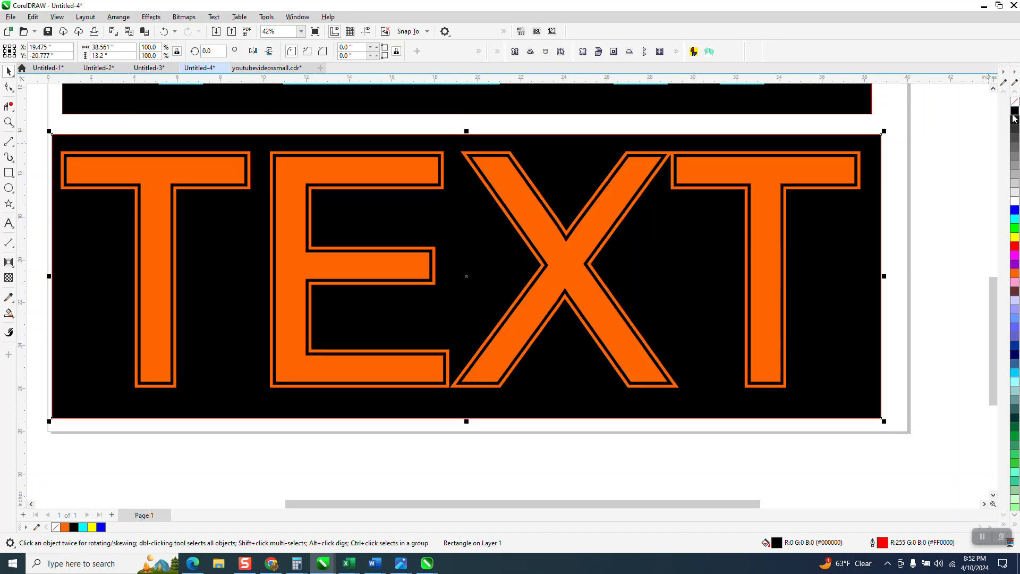
Step: Examine the cyan and orange outlined texts together and locate the Contour command among the effects
{"action": "scroll", "coordinate": [479, 271], "scroll_direction": "down", "scroll_amount": 3}
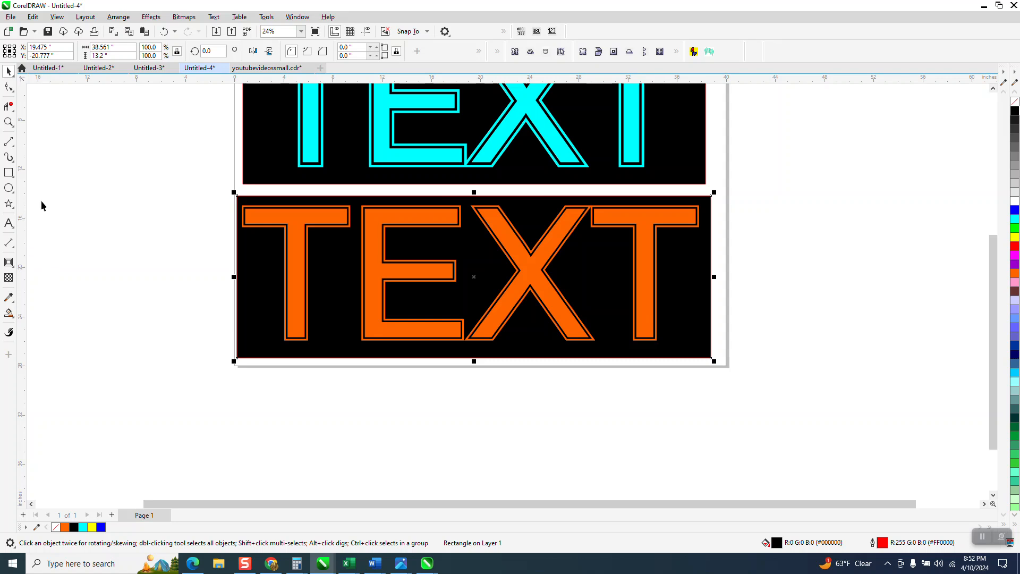
{"action": "scroll", "coordinate": [250, 287], "scroll_direction": "down", "scroll_amount": 2}
{"action": "left_click", "coordinate": [8, 122]}
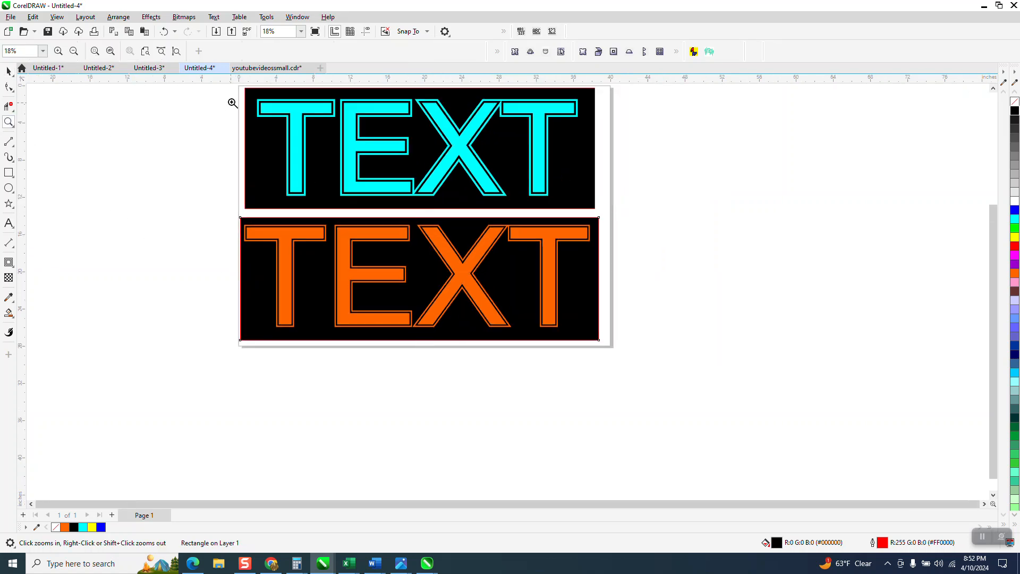
{"action": "left_click", "coordinate": [574, 321]}
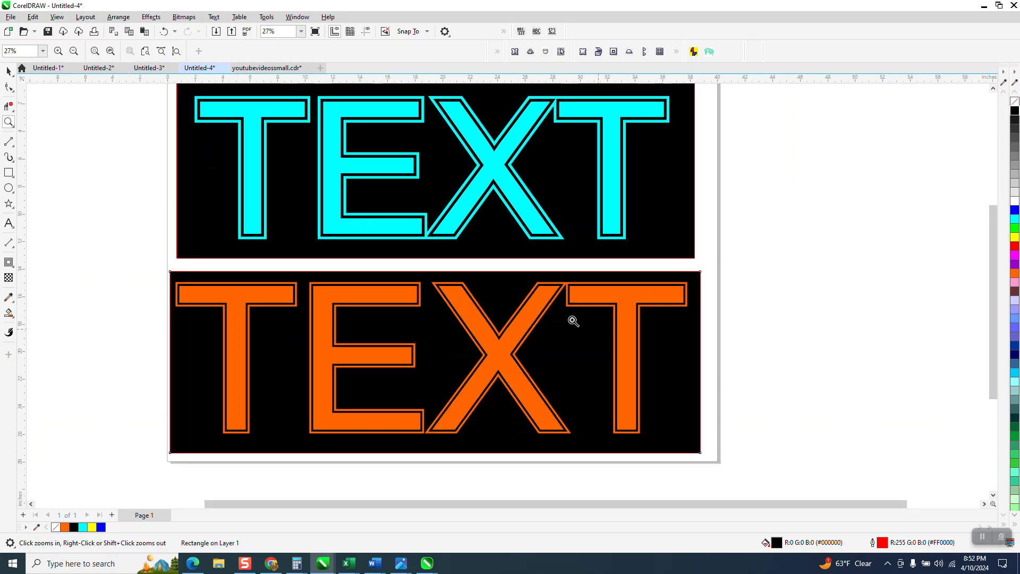
{"action": "left_click", "coordinate": [154, 18]}
{"action": "mouse_move", "coordinate": [130, 16]}
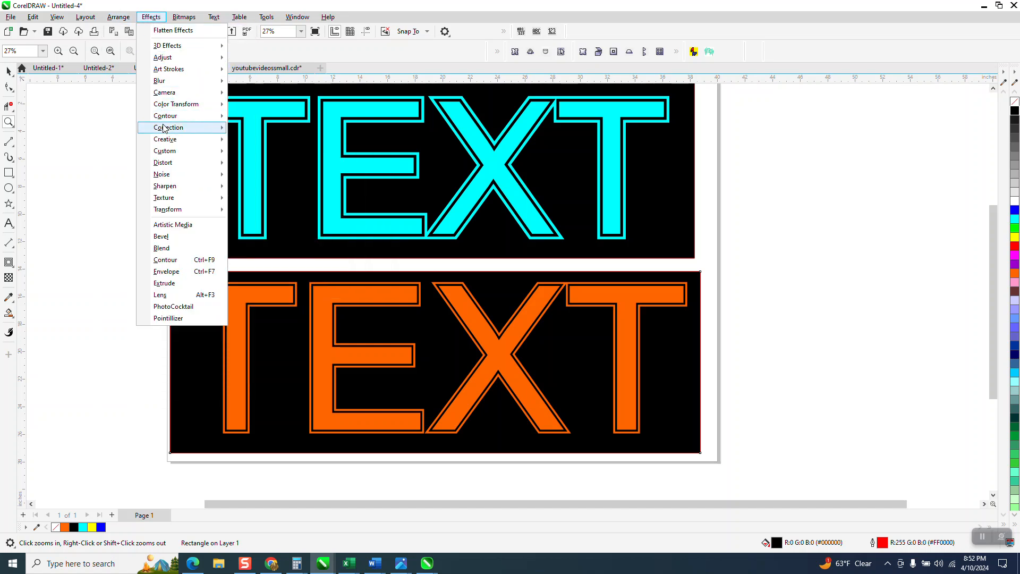
{"action": "mouse_move", "coordinate": [165, 119]}
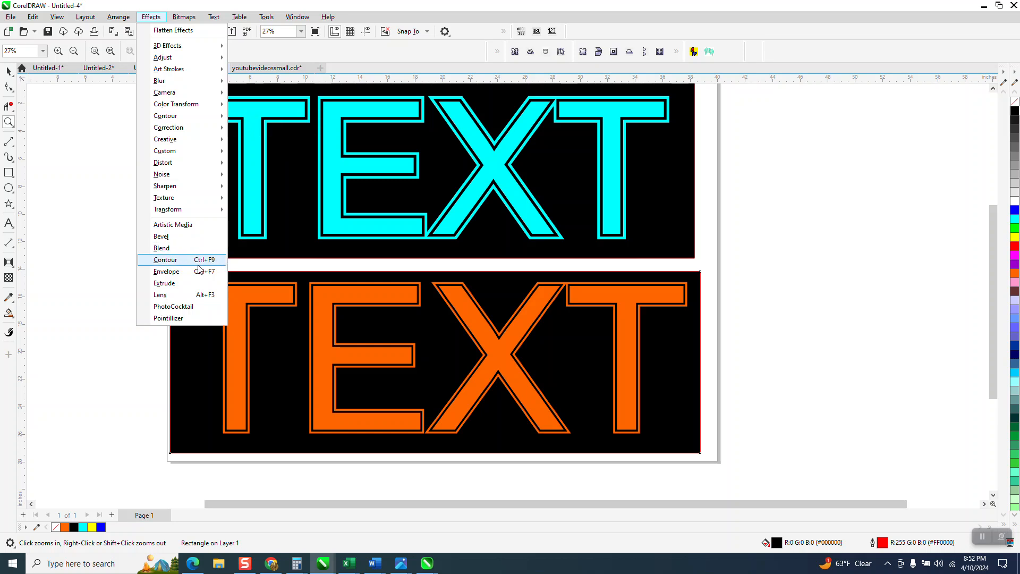
{"action": "left_click", "coordinate": [80, 225]}
{"action": "left_click", "coordinate": [80, 226]}
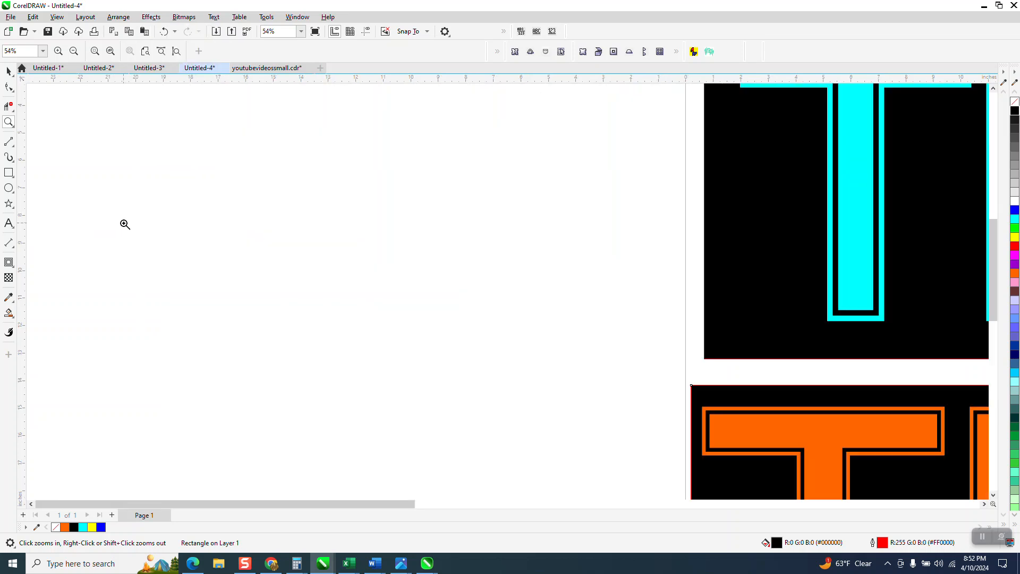
{"action": "right_click", "coordinate": [367, 262]}
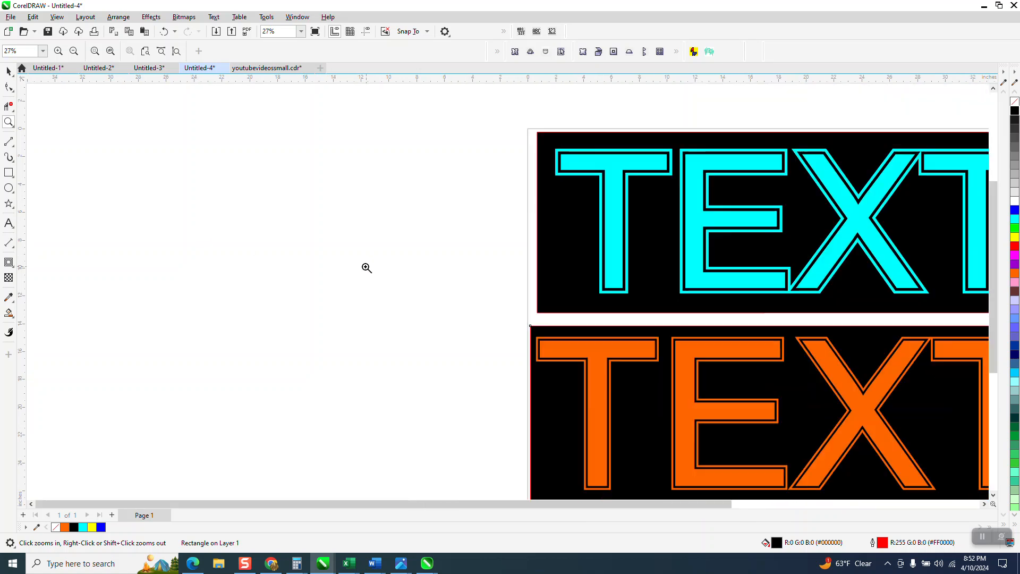
Step: Add a letter T in Arial on the empty area beside the page and enlarge it to about 5.5 by 7 inches
{"action": "left_click", "coordinate": [9, 223]}
{"action": "left_click", "coordinate": [225, 242]}
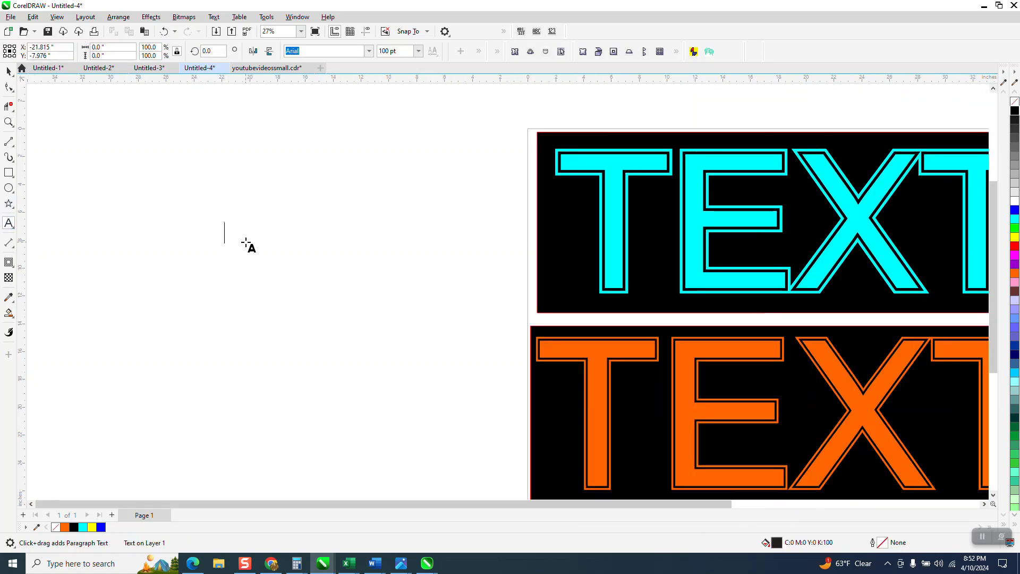
{"action": "type", "text": "T"}
{"action": "left_click_drag", "start_coordinate": [238, 242], "coordinate": [428, 326]}
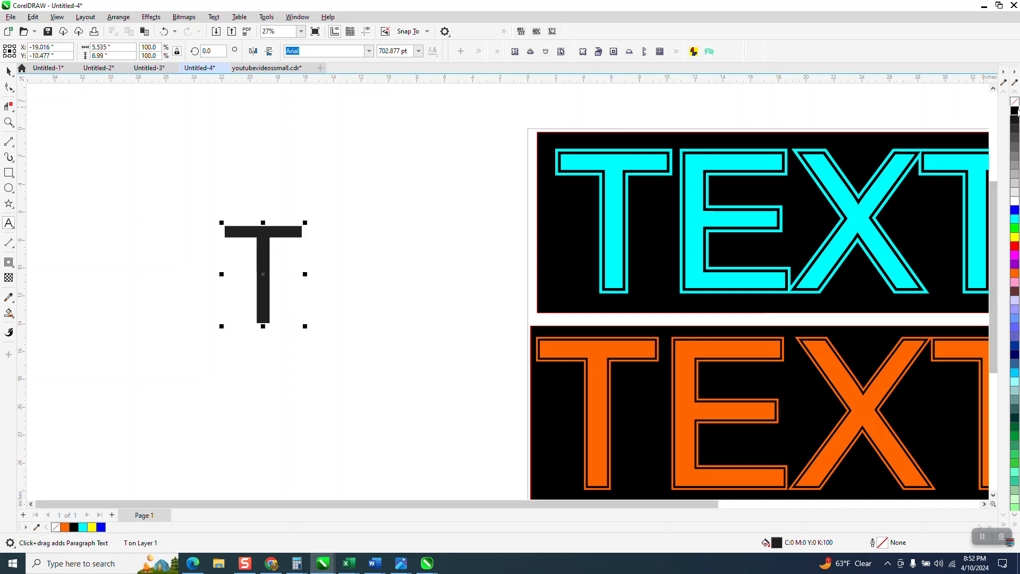
{"action": "key", "text": "ctrl+space"}
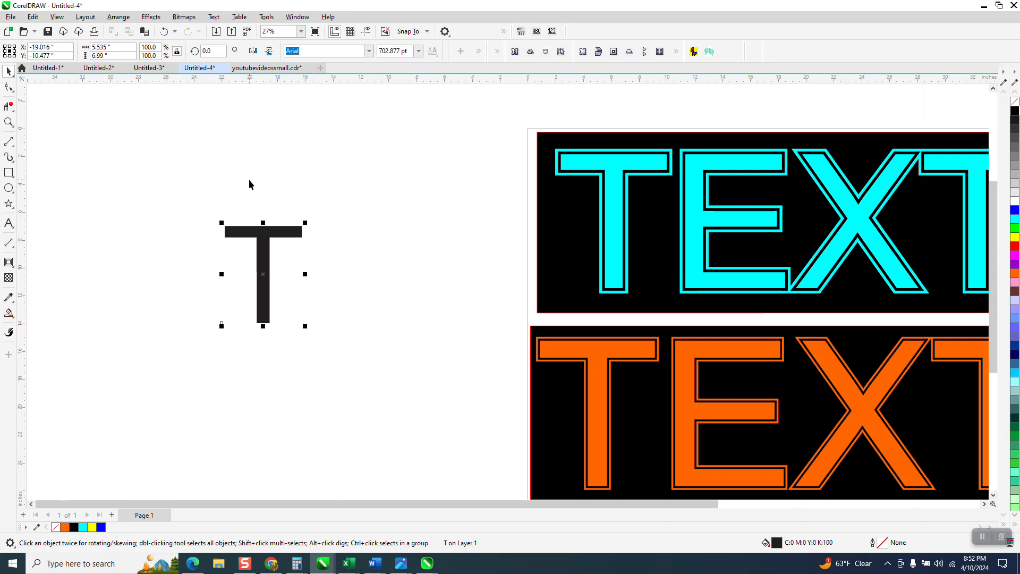
Step: Try an outside contour of two steps with a 0.2-inch offset on the filled letter T, inspect it and undo it
{"action": "key", "text": "ctrl+F9"}
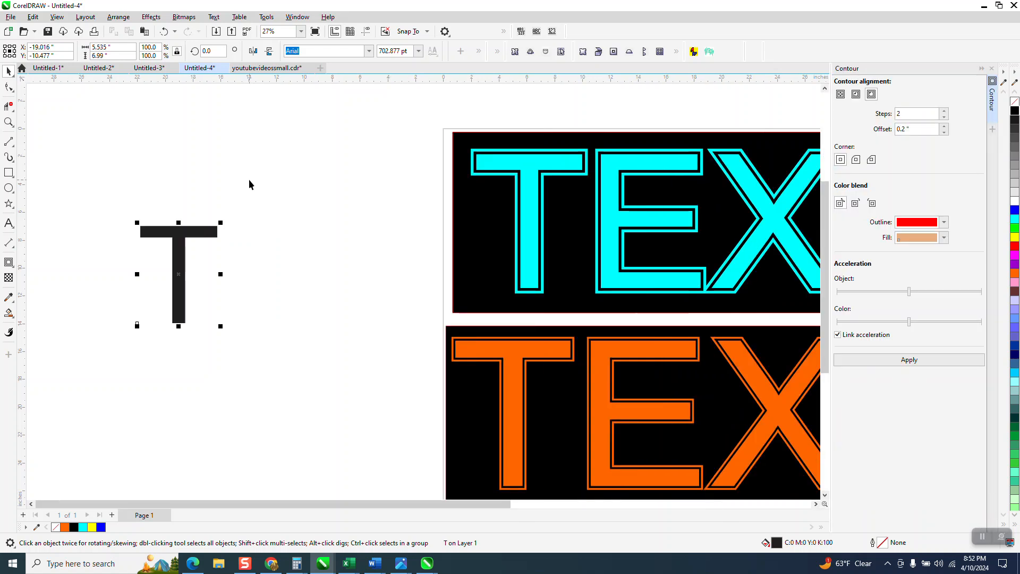
{"action": "left_click", "coordinate": [912, 361]}
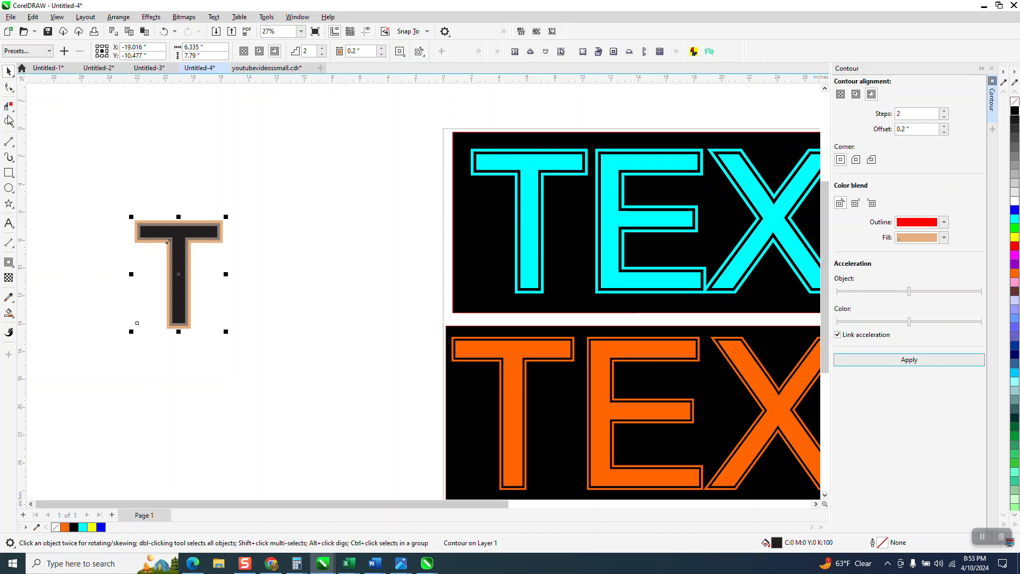
{"action": "left_click", "coordinate": [138, 211]}
{"action": "left_click", "coordinate": [9, 121]}
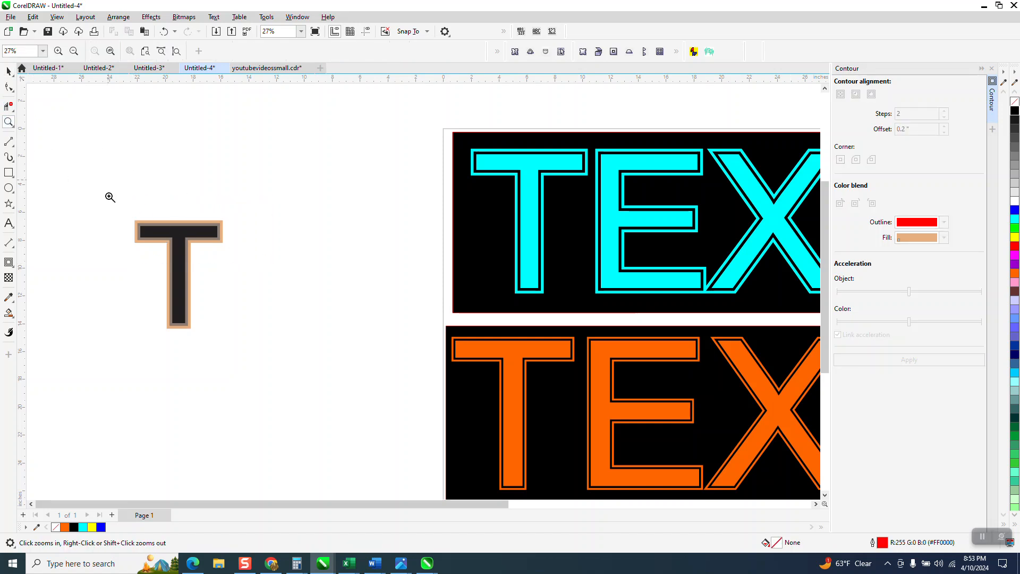
{"action": "left_click_drag", "start_coordinate": [107, 183], "coordinate": [262, 278]}
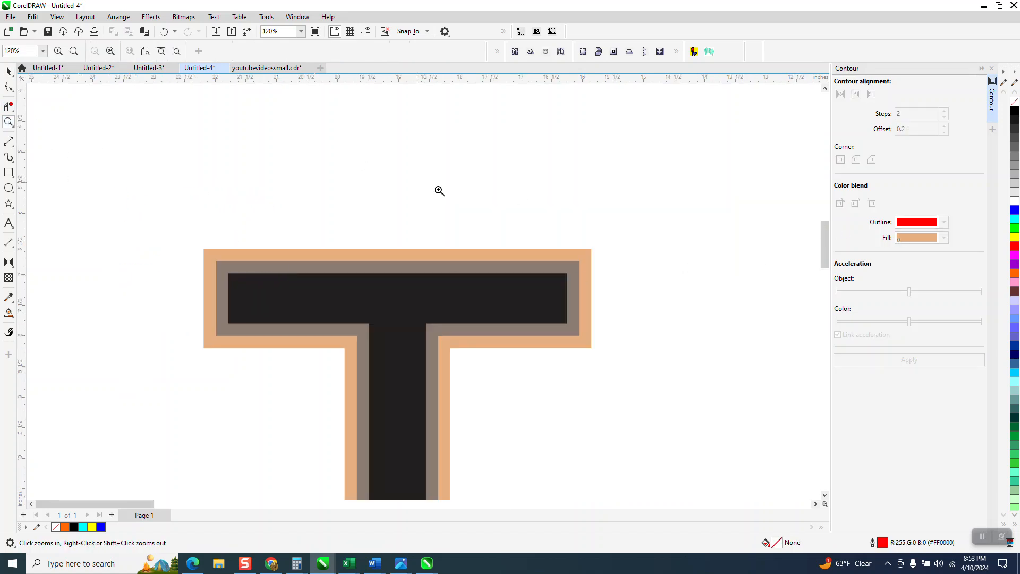
{"action": "scroll", "coordinate": [234, 136], "scroll_direction": "down", "scroll_amount": 1}
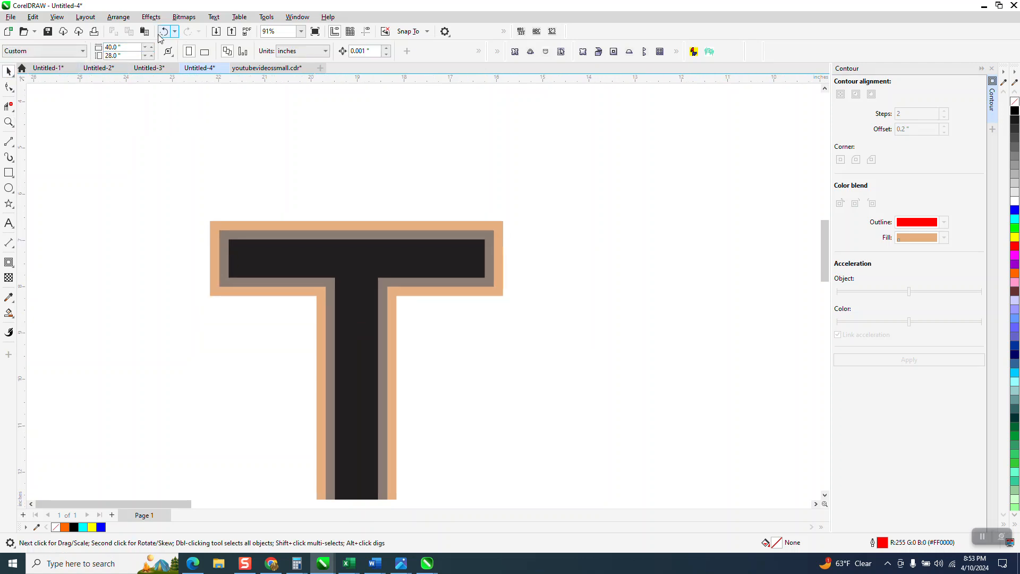
{"action": "key", "text": "ctrl+z"}
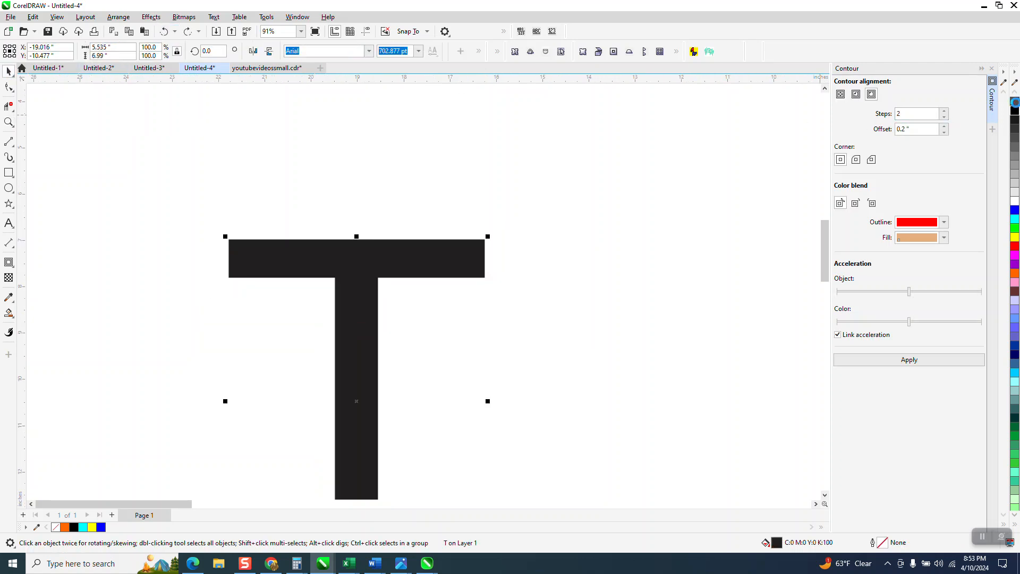
Step: Remove the fill from the letter T and give it a black outline
{"action": "left_click", "coordinate": [1015, 101]}
{"action": "right_click", "coordinate": [1013, 113]}
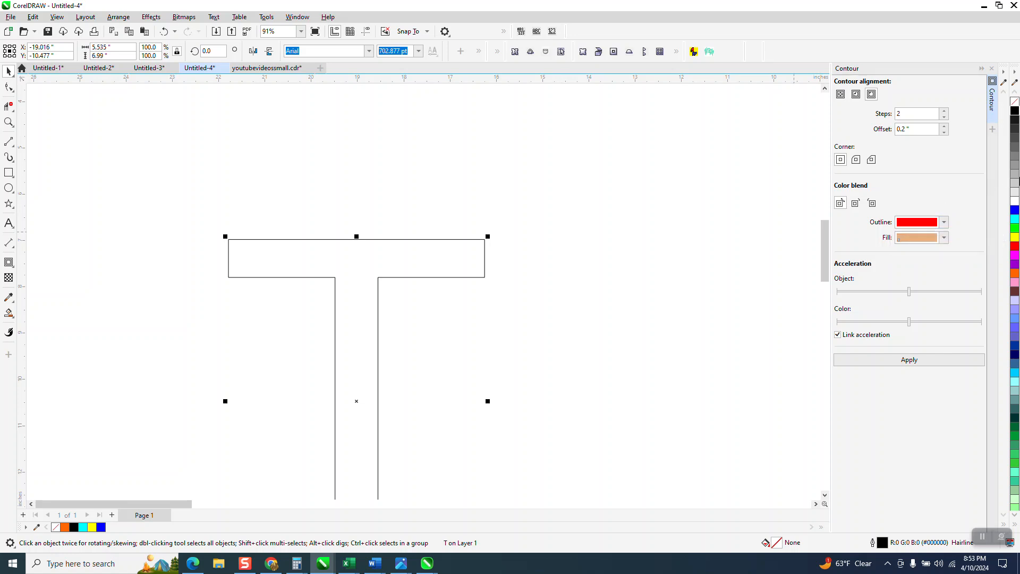
Step: Try a red outline with a two-step, 0.2-inch contour on the T, undo the contour and restore the black outline
{"action": "right_click", "coordinate": [1015, 247]}
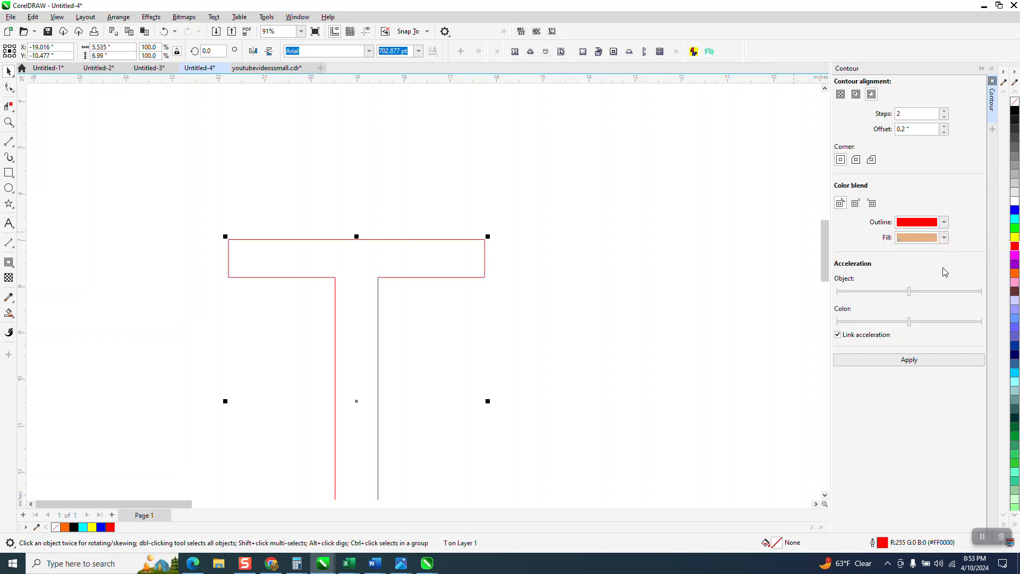
{"action": "left_click", "coordinate": [909, 361]}
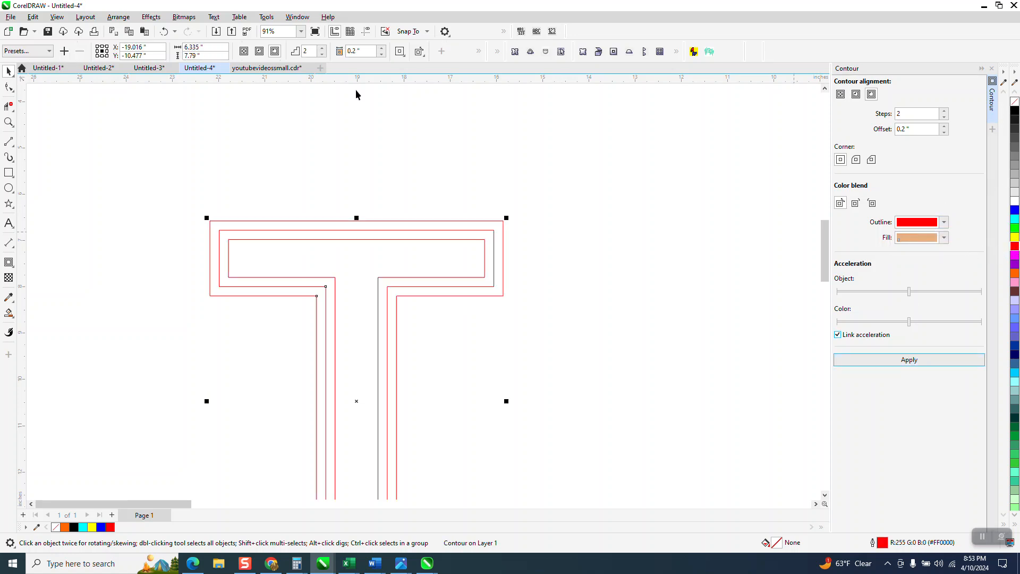
{"action": "left_click", "coordinate": [164, 31]}
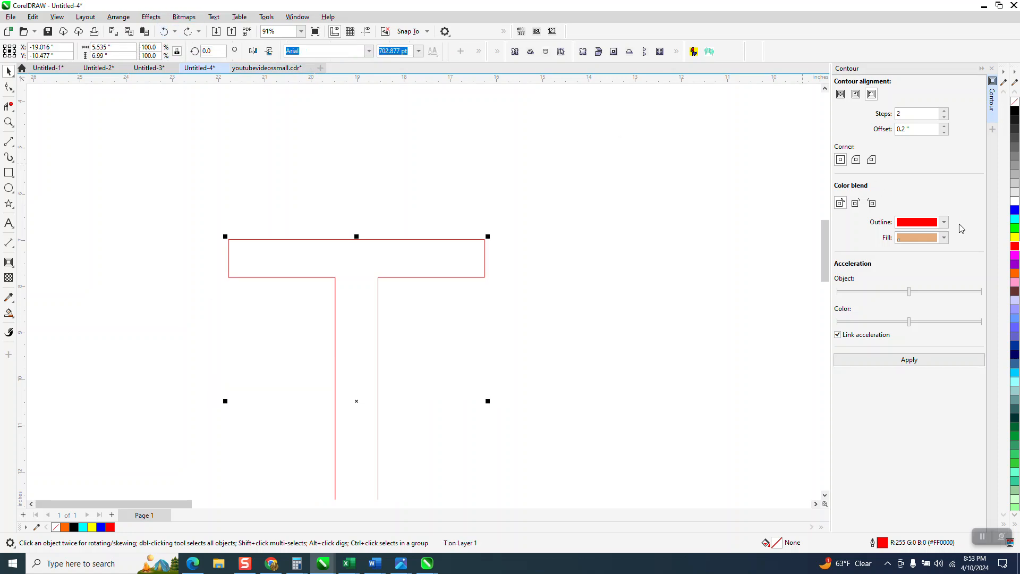
{"action": "right_click", "coordinate": [1012, 112]}
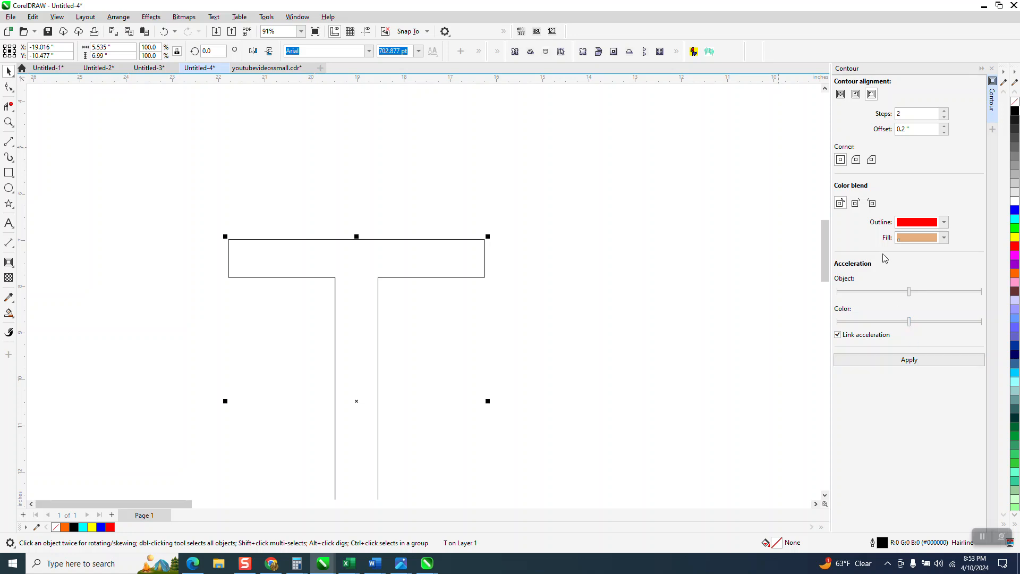
Step: Try a two-step, 0.2-inch outside contour with rounded corners on the letter T and undo it
{"action": "left_click", "coordinate": [855, 160]}
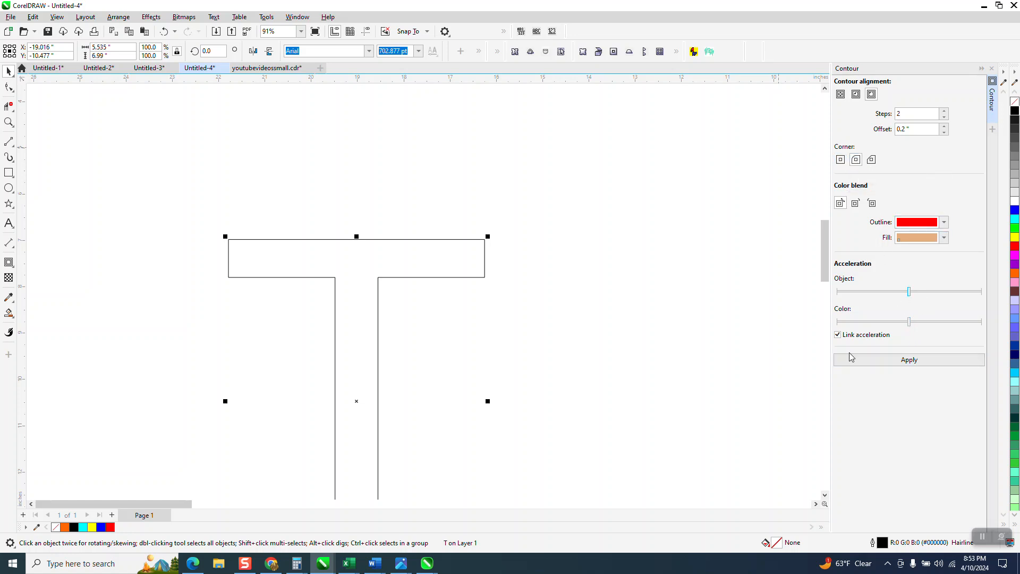
{"action": "left_click", "coordinate": [901, 359]}
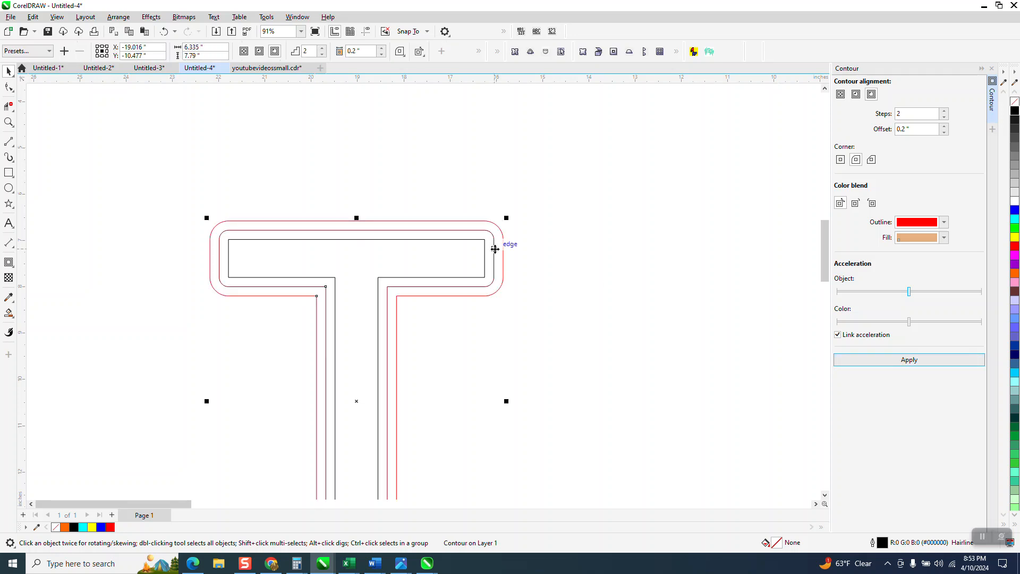
{"action": "left_click", "coordinate": [163, 32]}
Step: Try the two-step outside contour with square mitered corners on the letter T and undo it
{"action": "left_click", "coordinate": [840, 160]}
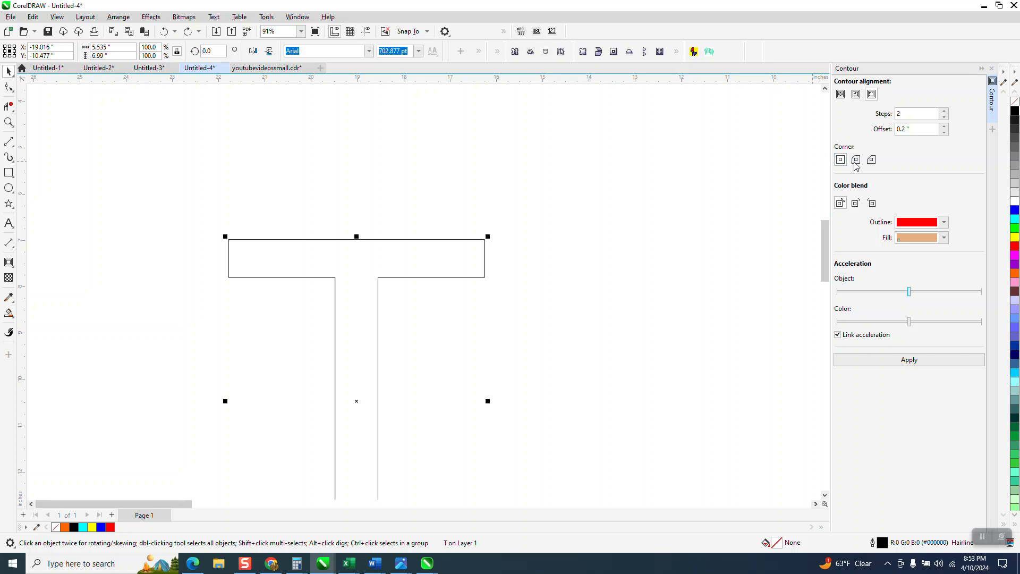
{"action": "left_click", "coordinate": [919, 361]}
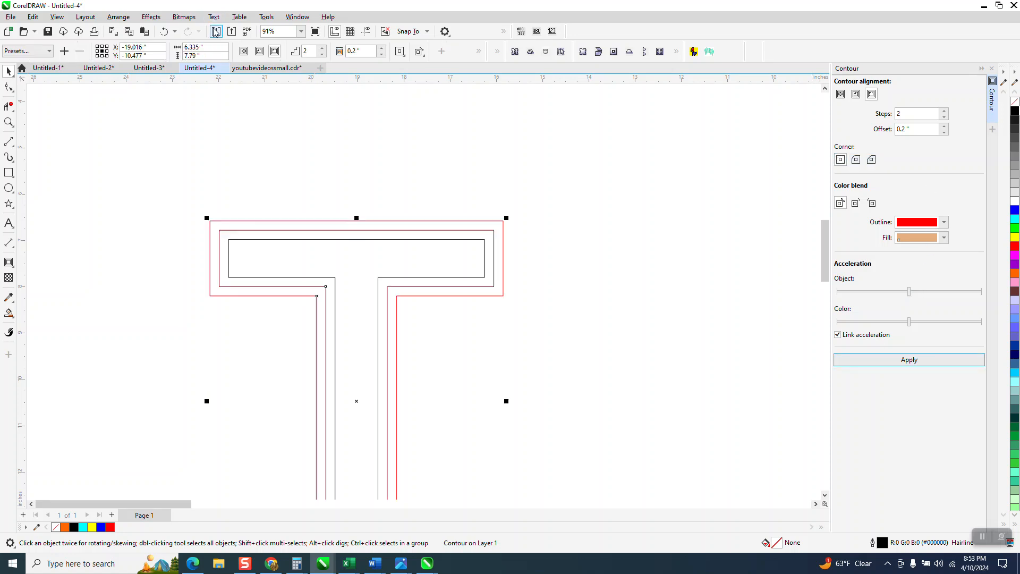
{"action": "left_click", "coordinate": [164, 31]}
Step: Try the two-step outside contour with bevelled corners on the letter T and undo it
{"action": "left_click", "coordinate": [873, 161]}
{"action": "left_click", "coordinate": [920, 359]}
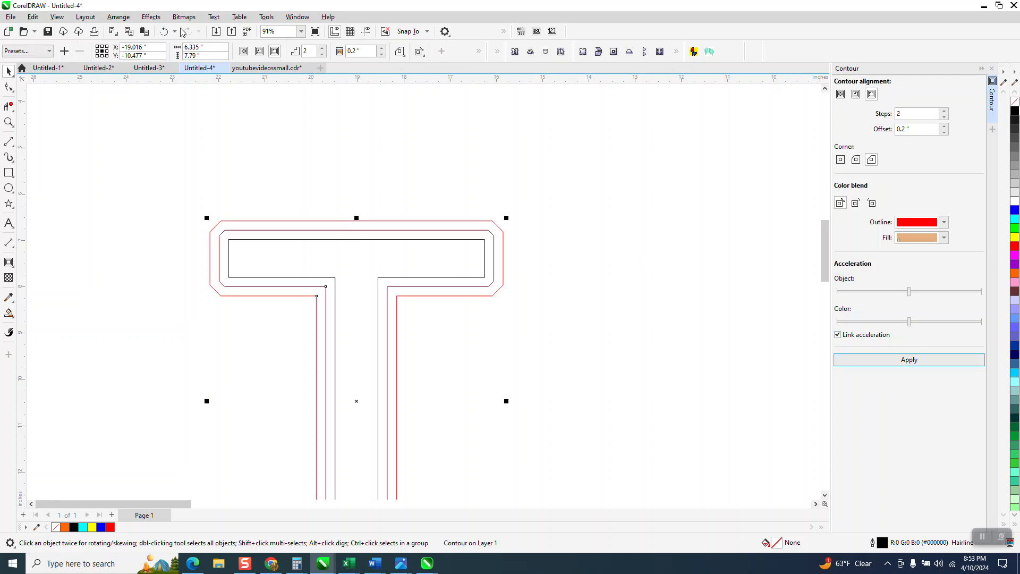
{"action": "left_click", "coordinate": [164, 32]}
Step: Contour the black-outlined T outward in two steps of 0.2 inches with square mitered corners, and bring the whole letter into view
{"action": "left_click", "coordinate": [840, 160]}
{"action": "left_click", "coordinate": [909, 360]}
{"action": "left_click", "coordinate": [9, 122]}
{"action": "scroll", "coordinate": [226, 170], "scroll_direction": "down", "scroll_amount": 1}
{"action": "left_click_drag", "start_coordinate": [213, 178], "coordinate": [524, 473]}
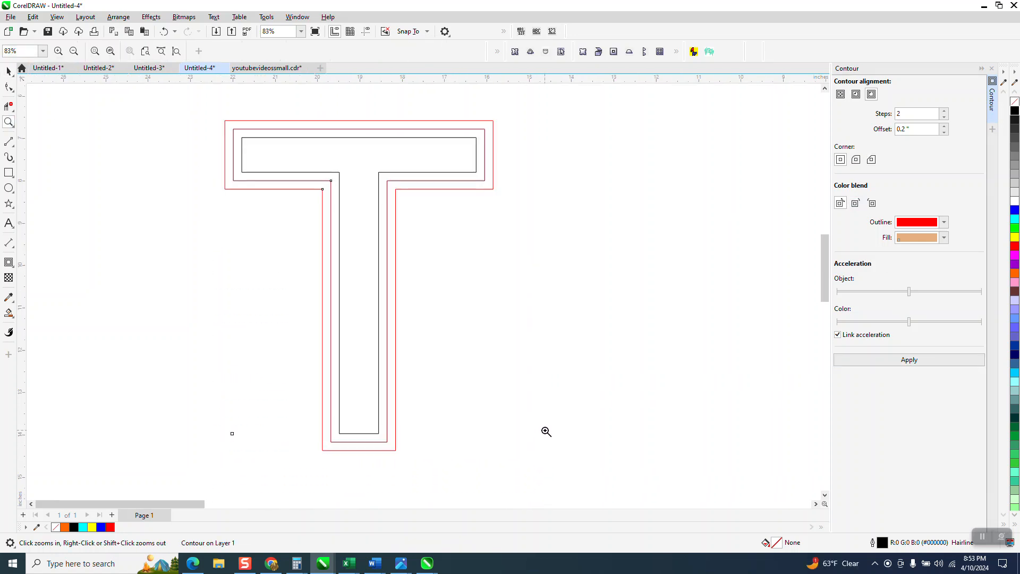